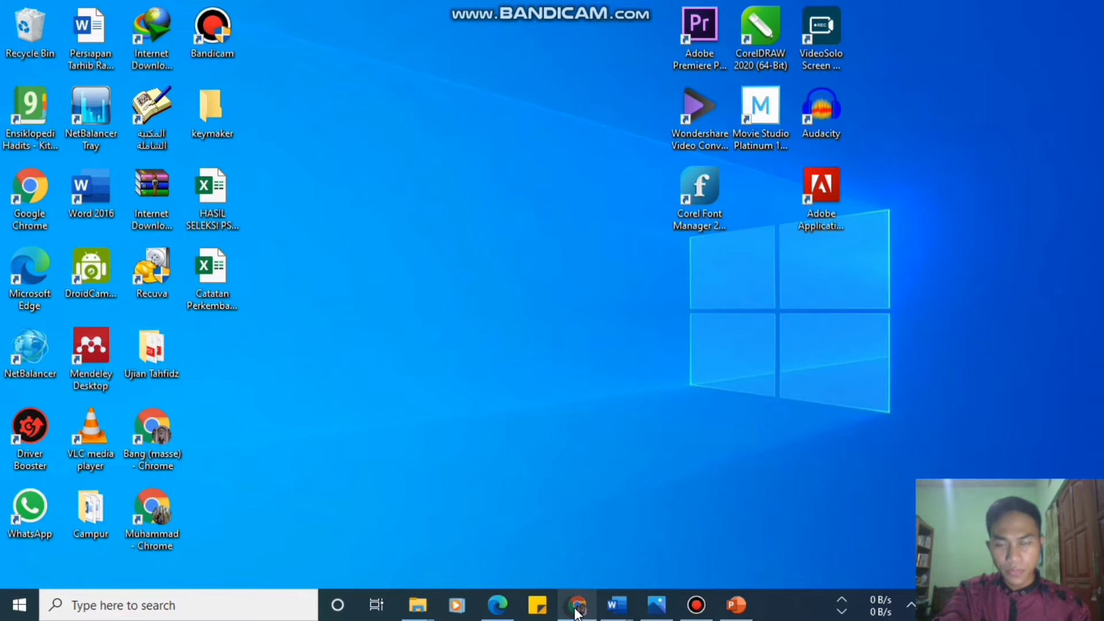
Switch to Google Classroom in Chrome and start creating a class, accepting the notice about not using Classroom at a school with students
mouse_move(577, 613)
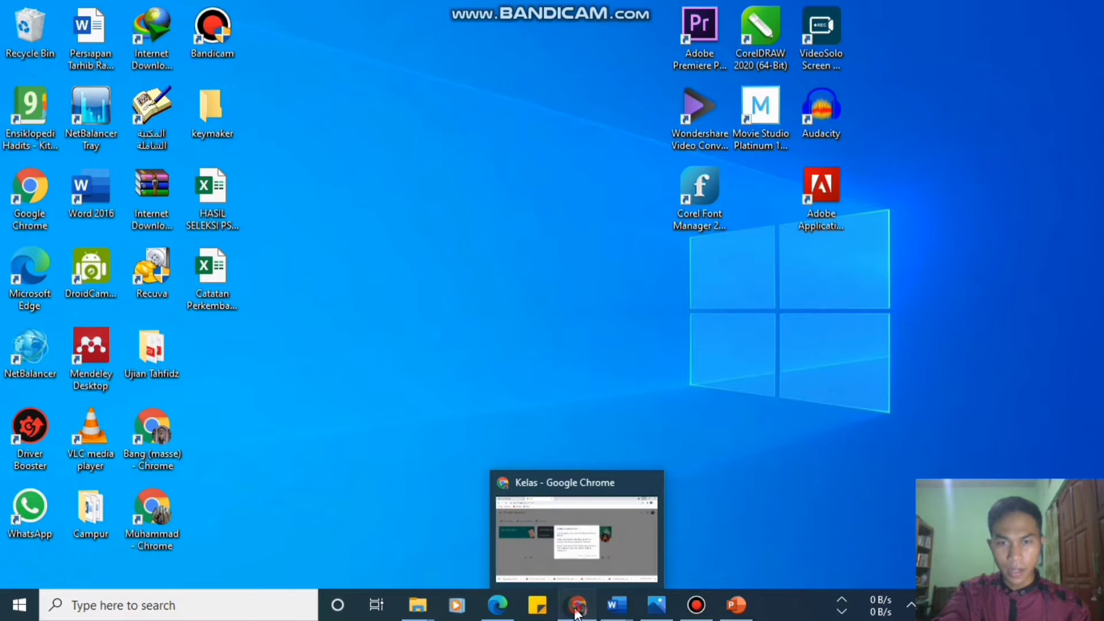
click(577, 613)
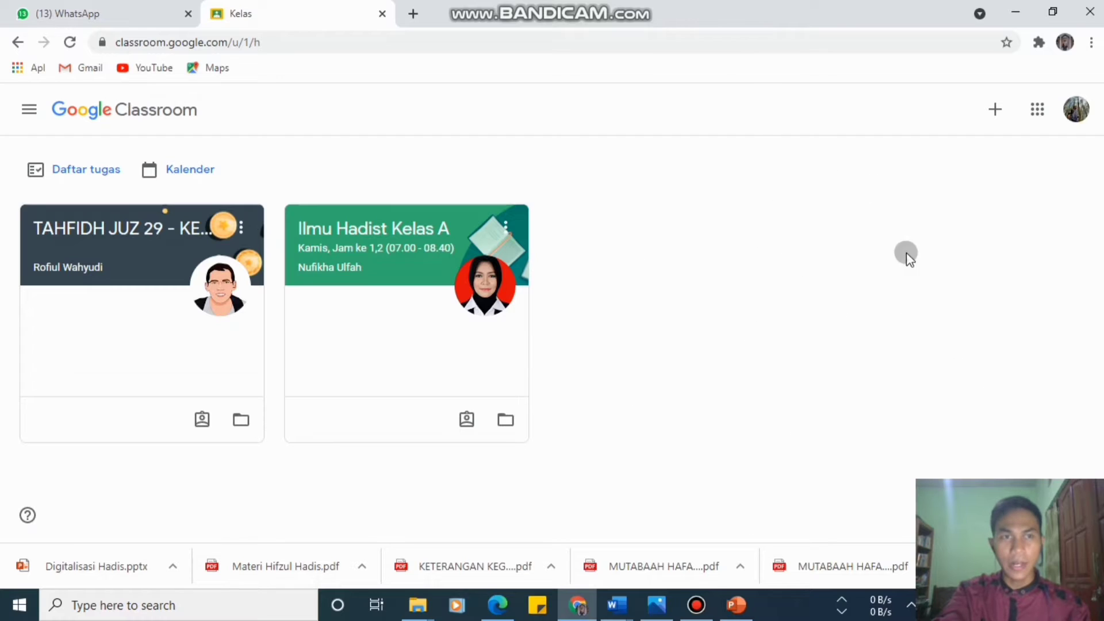
click(999, 112)
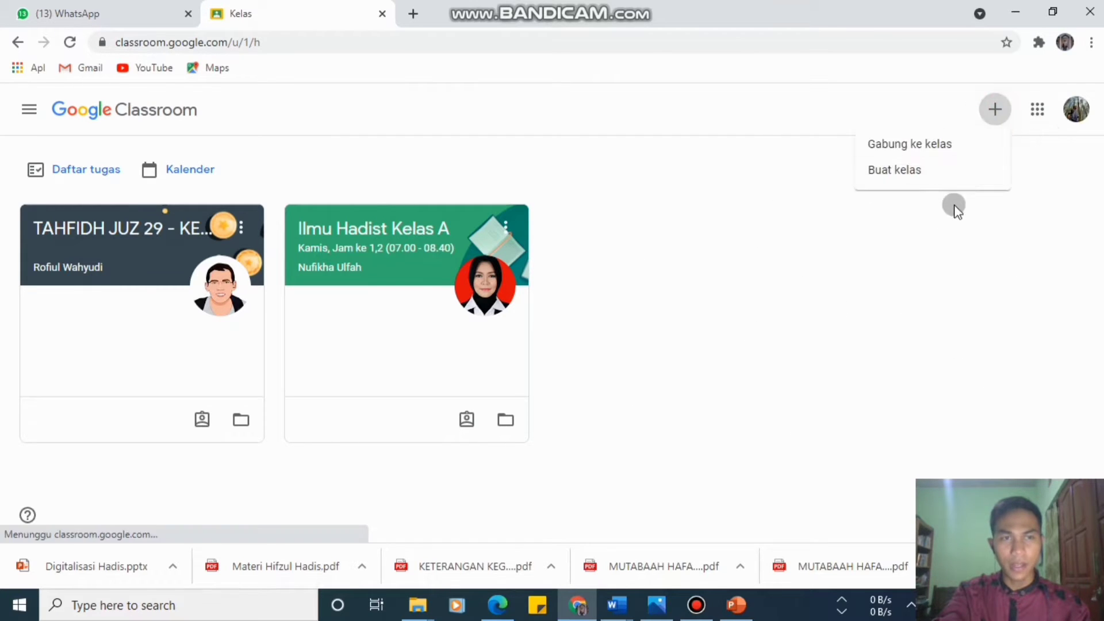
click(918, 172)
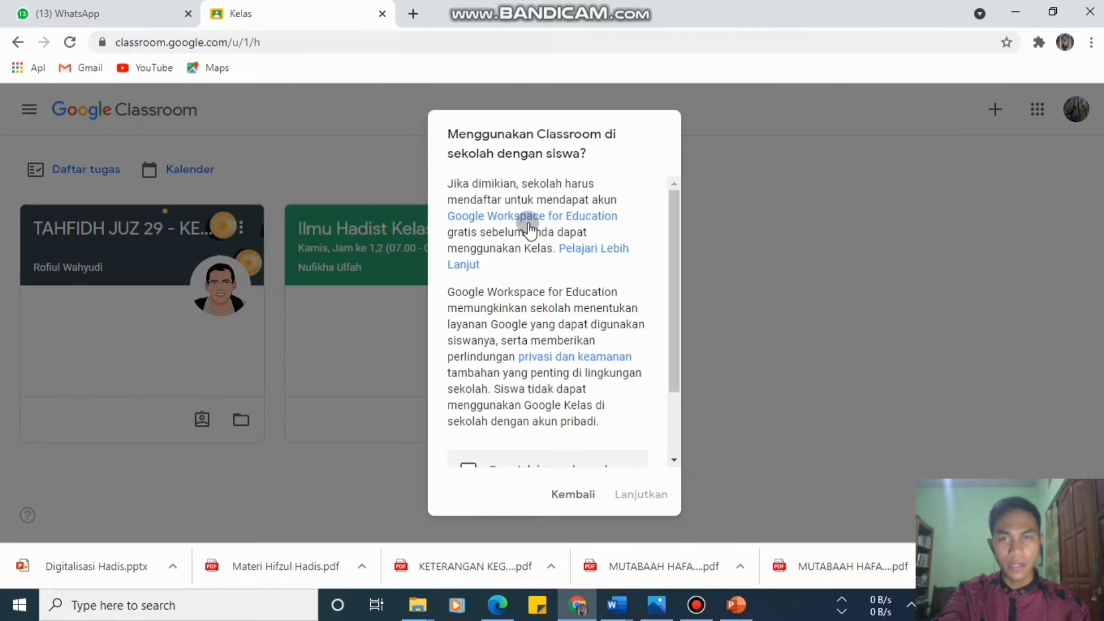
scroll(536, 280, down, 2)
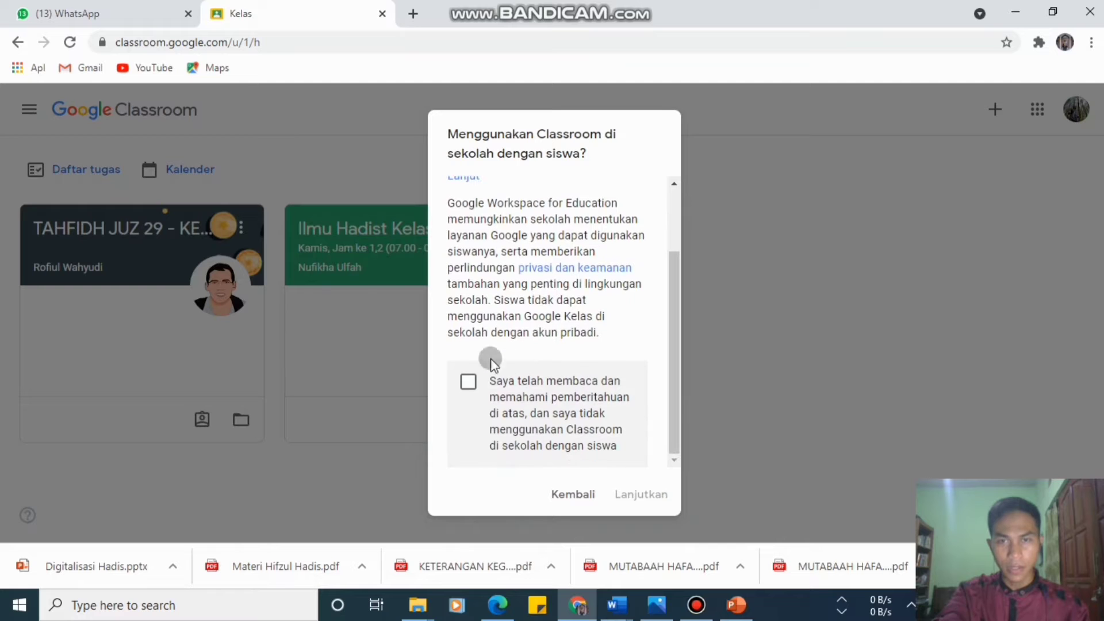
click(469, 382)
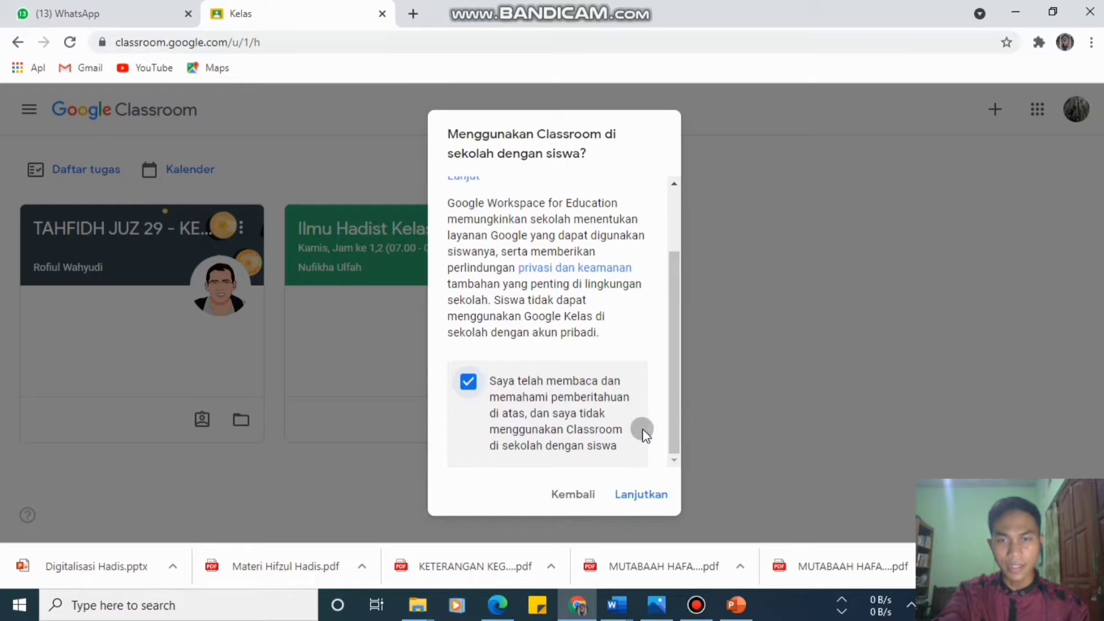
click(640, 494)
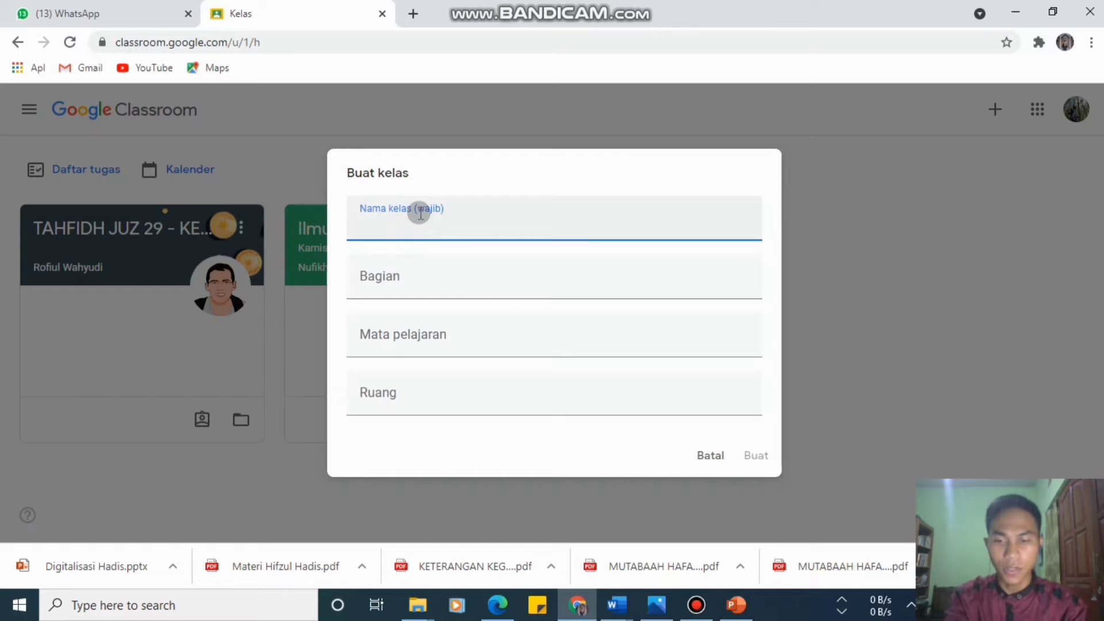
Create the class named "Kelas Al-Qura'n" with the section "Senin (08.00-09.00) WIB"
text(Kelas Al)
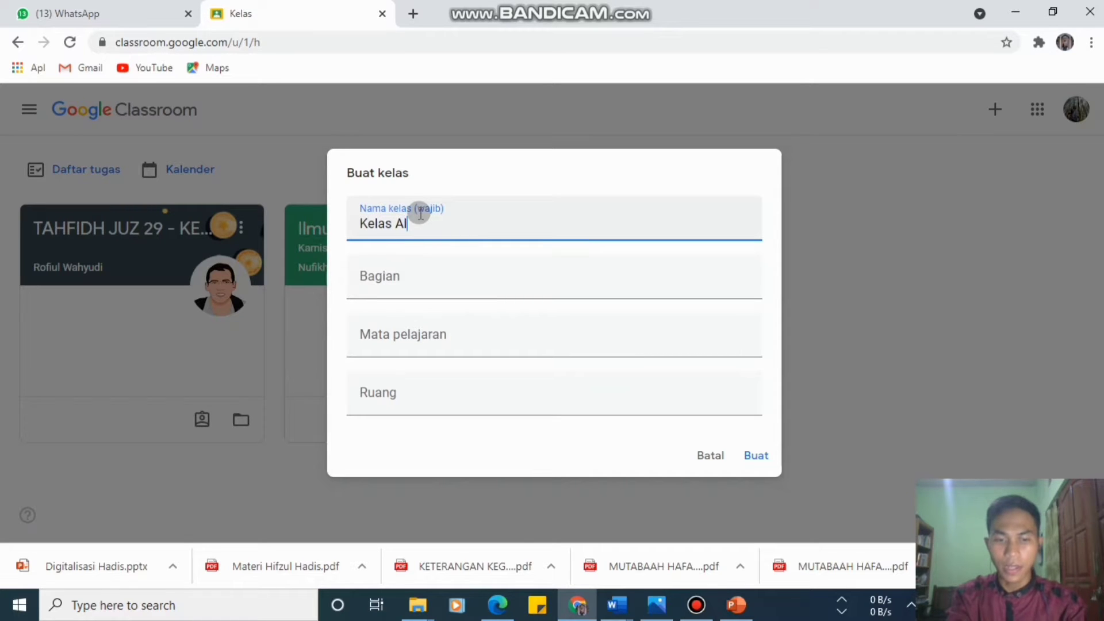
text(-Qura'n)
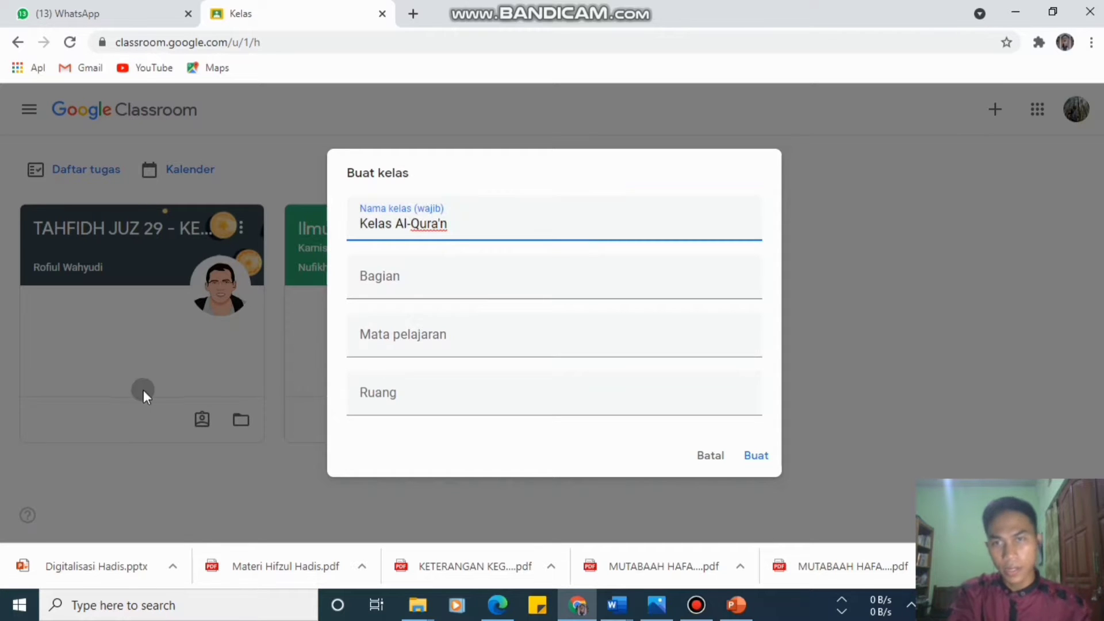
click(402, 280)
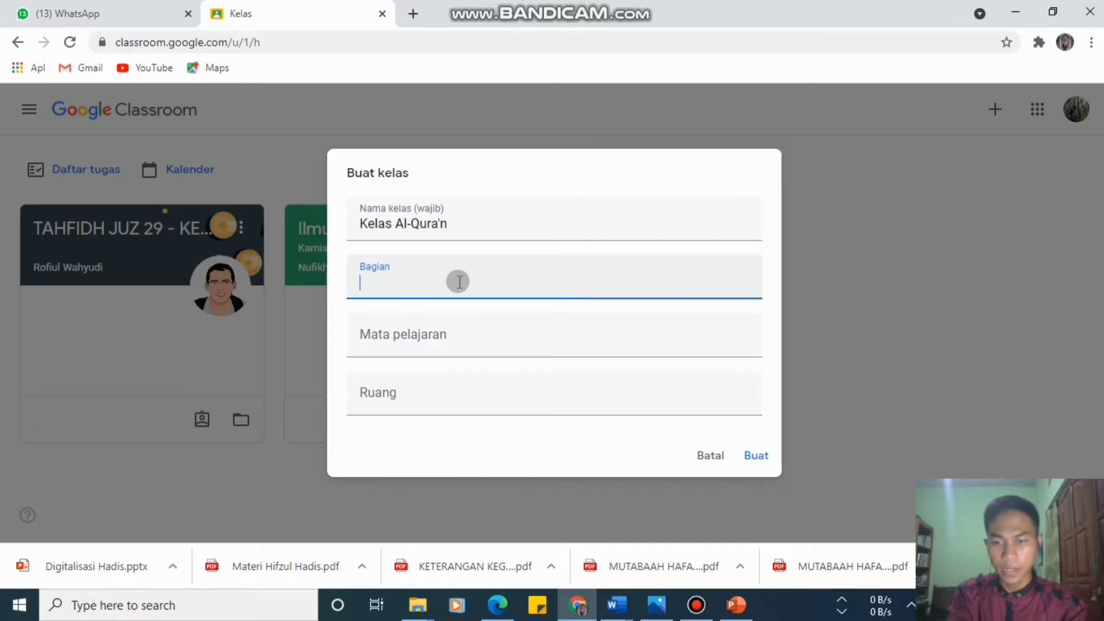
text(Senin )
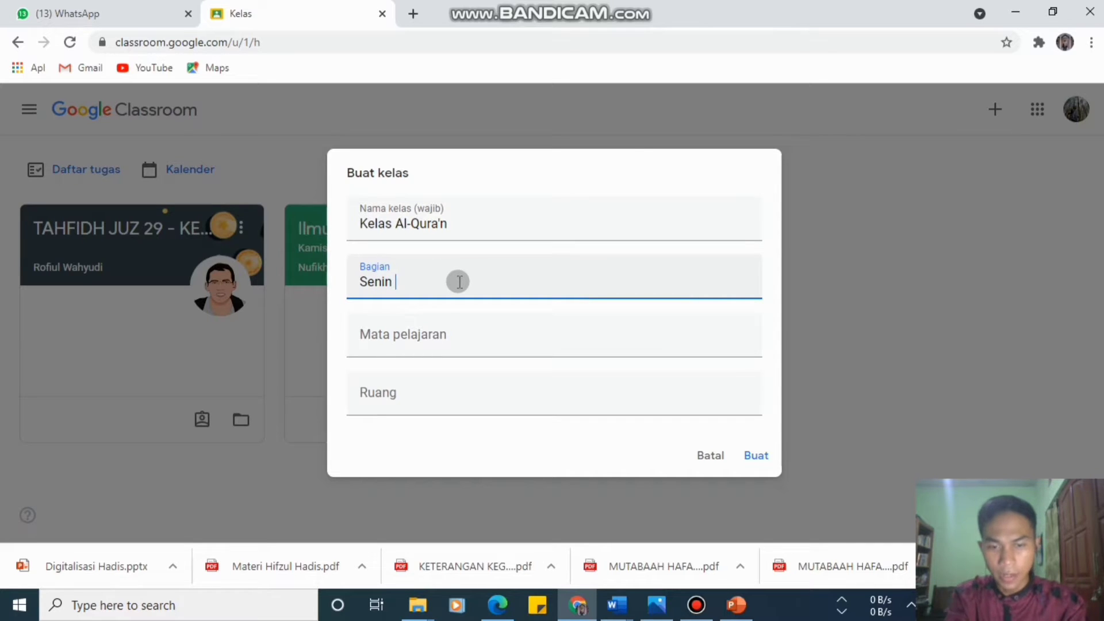
text((08)
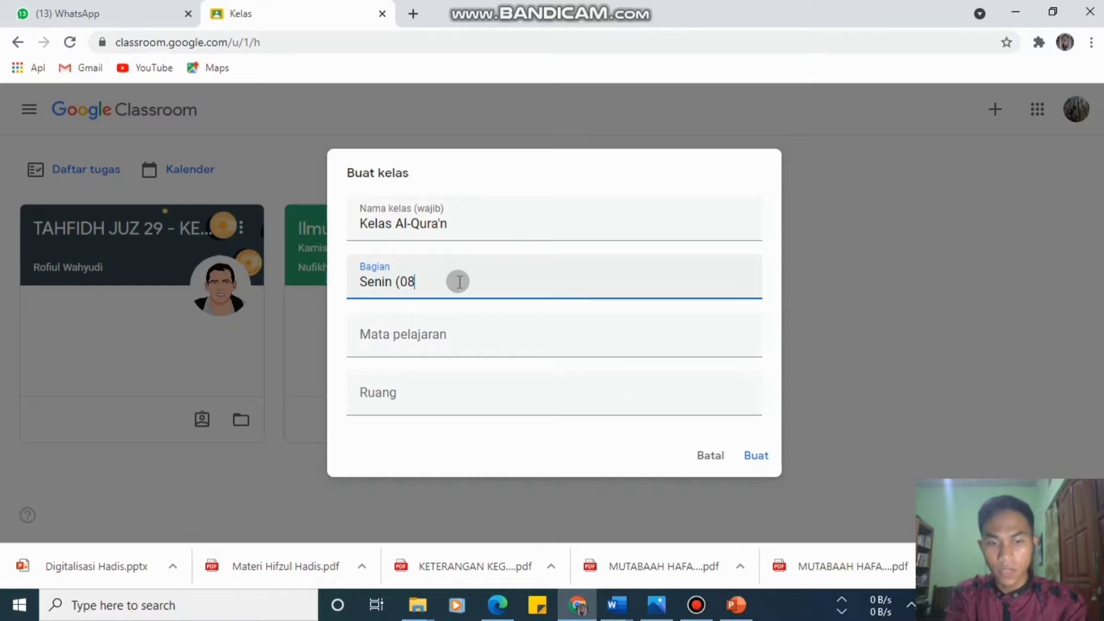
text(.00)
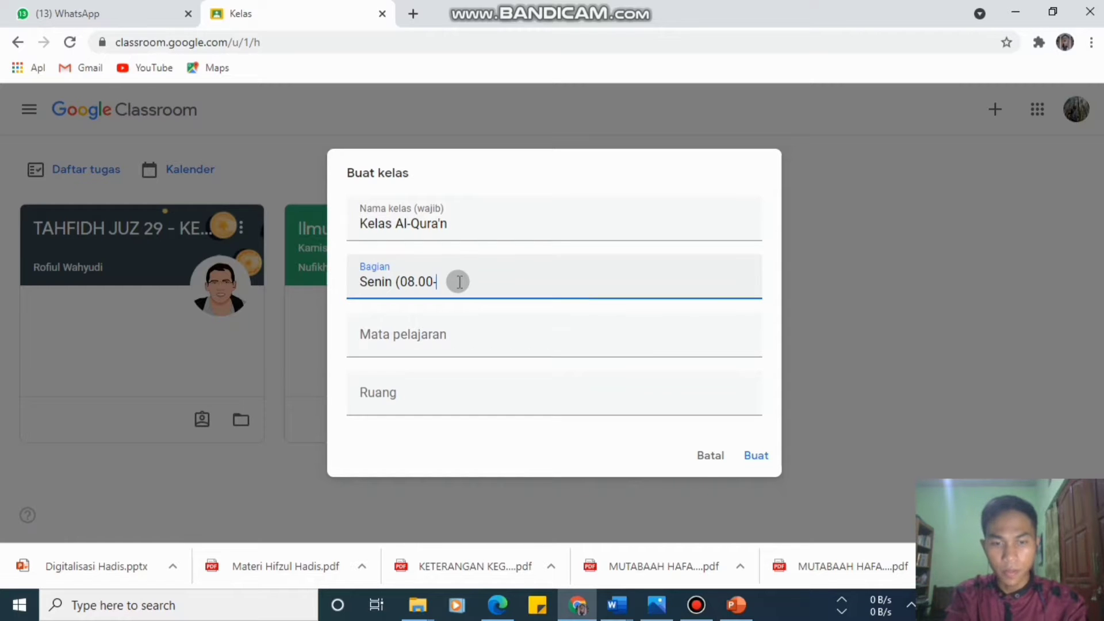
text(-00.)
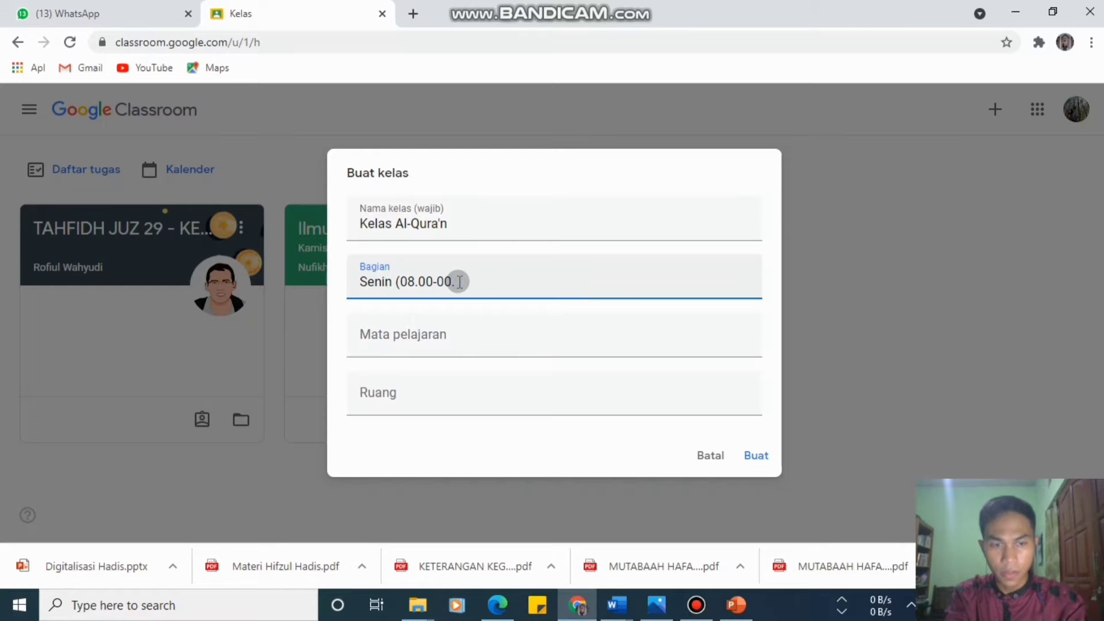
text(9.0)
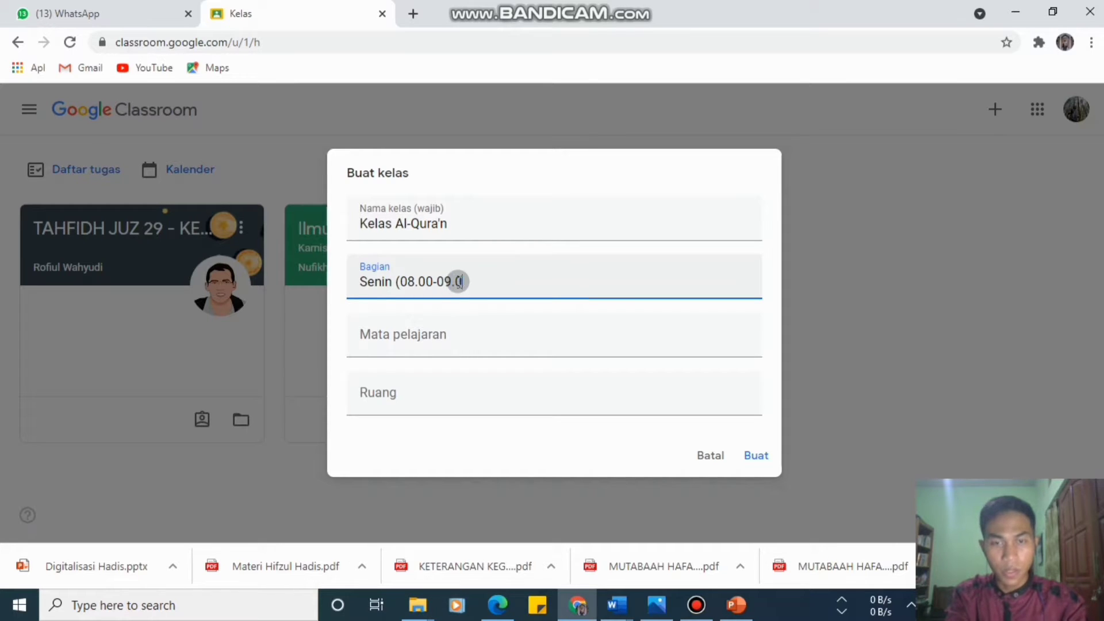
text(0) )
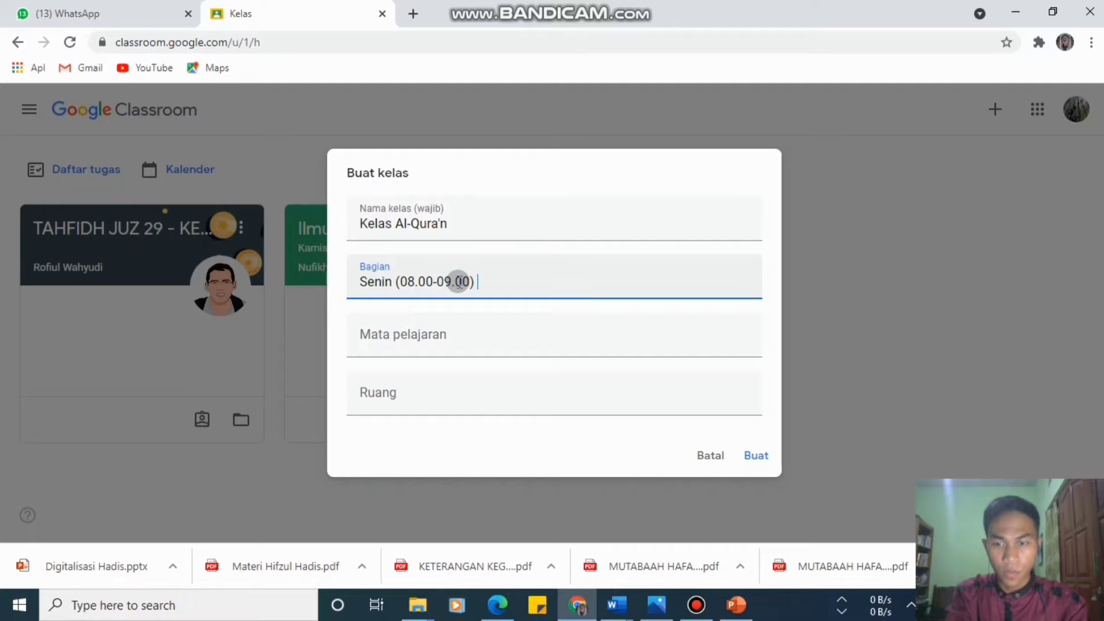
text(WIB)
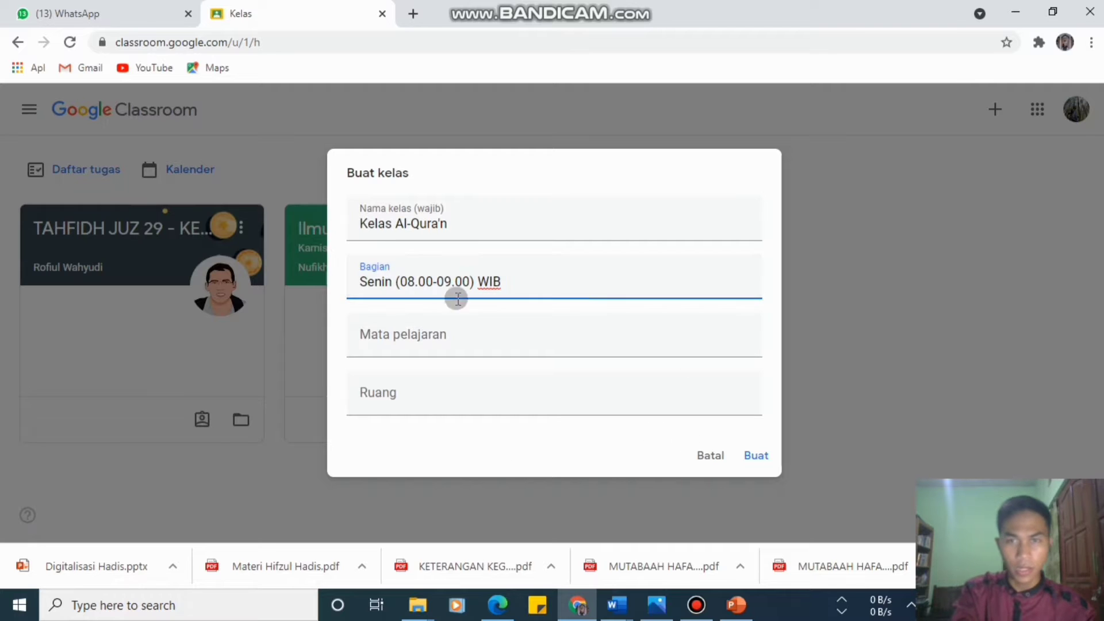
click(757, 457)
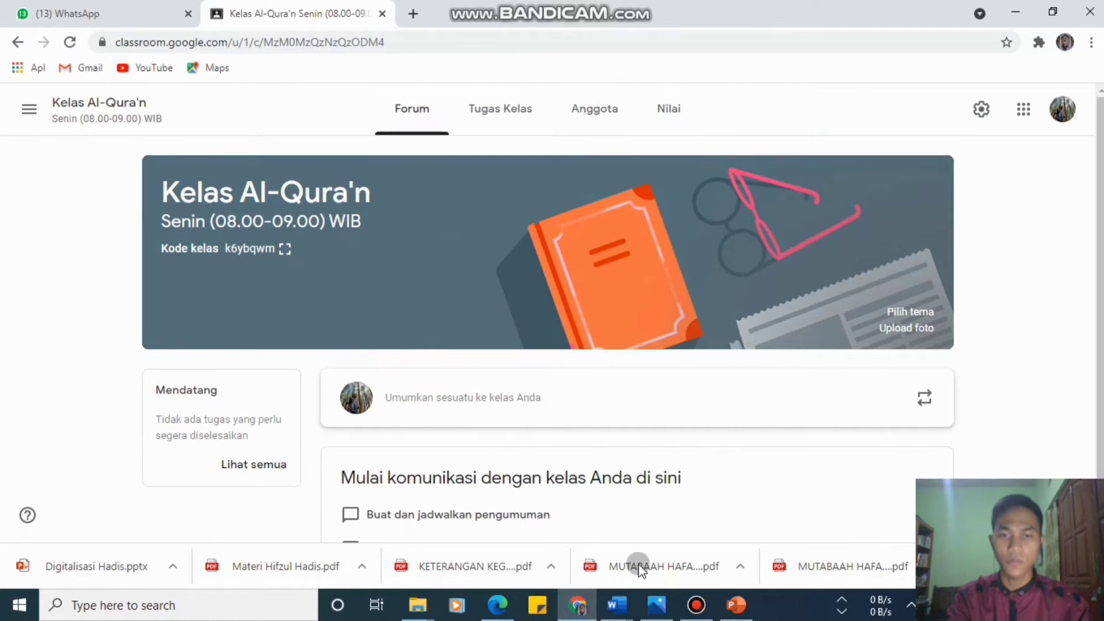
scroll(595, 484, down, 1)
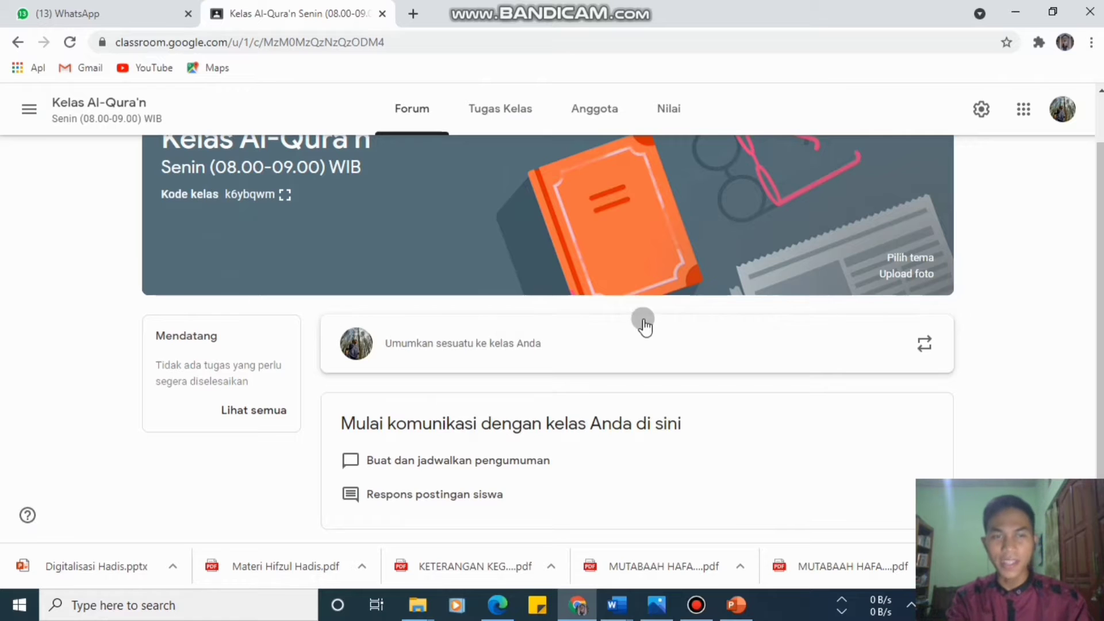
scroll(989, 291, up, 1)
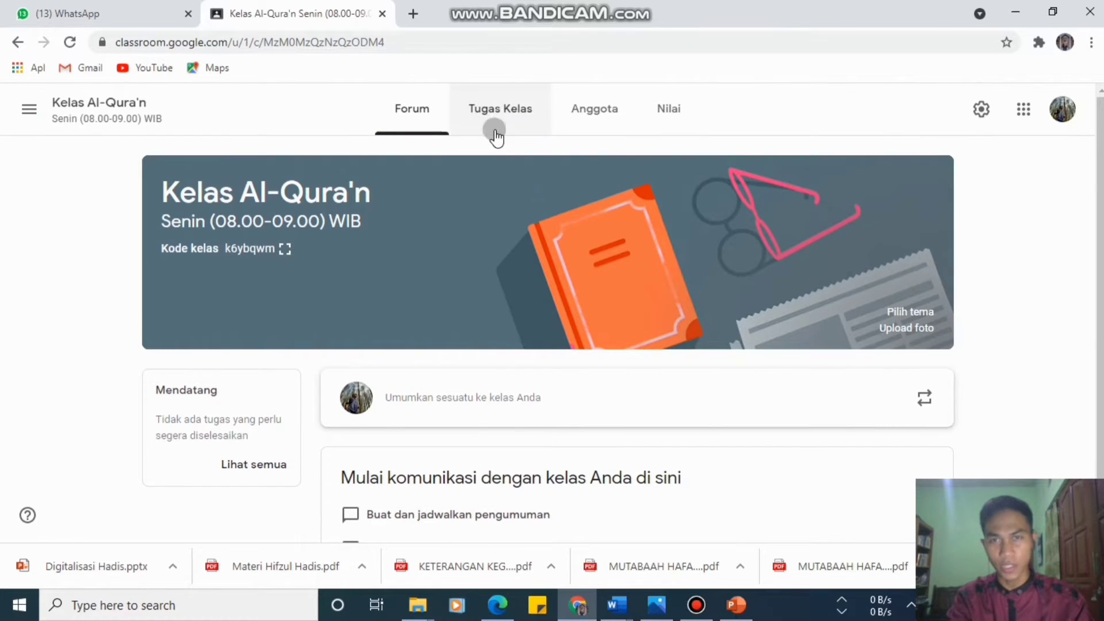
scroll(719, 205, down, 1)
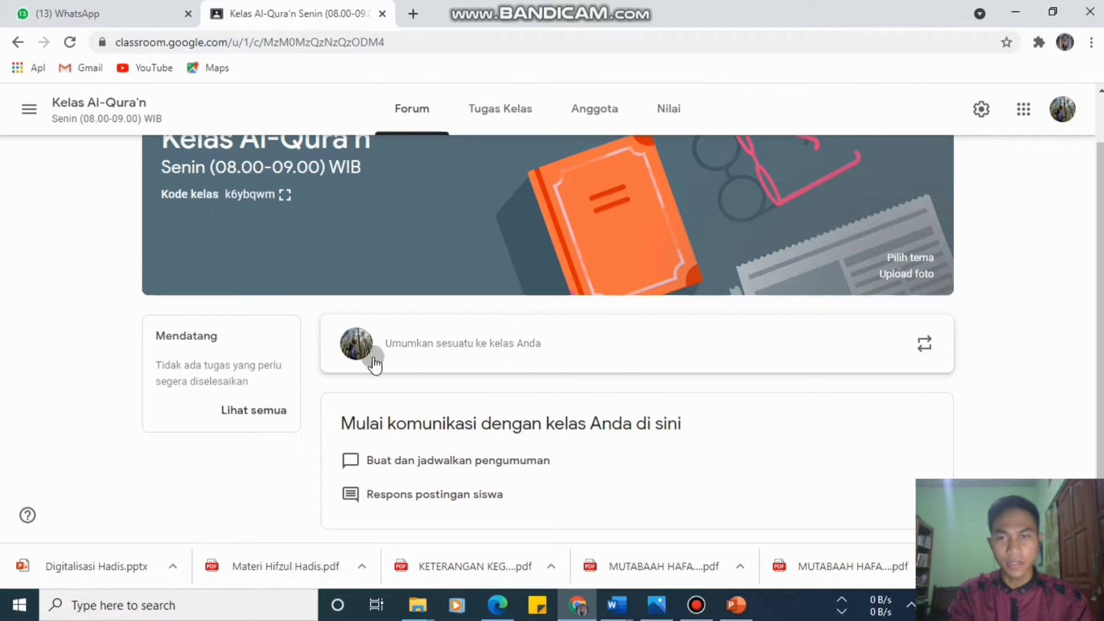
Add a topic named "Materi Pertama" to the classwork of the new class
click(493, 115)
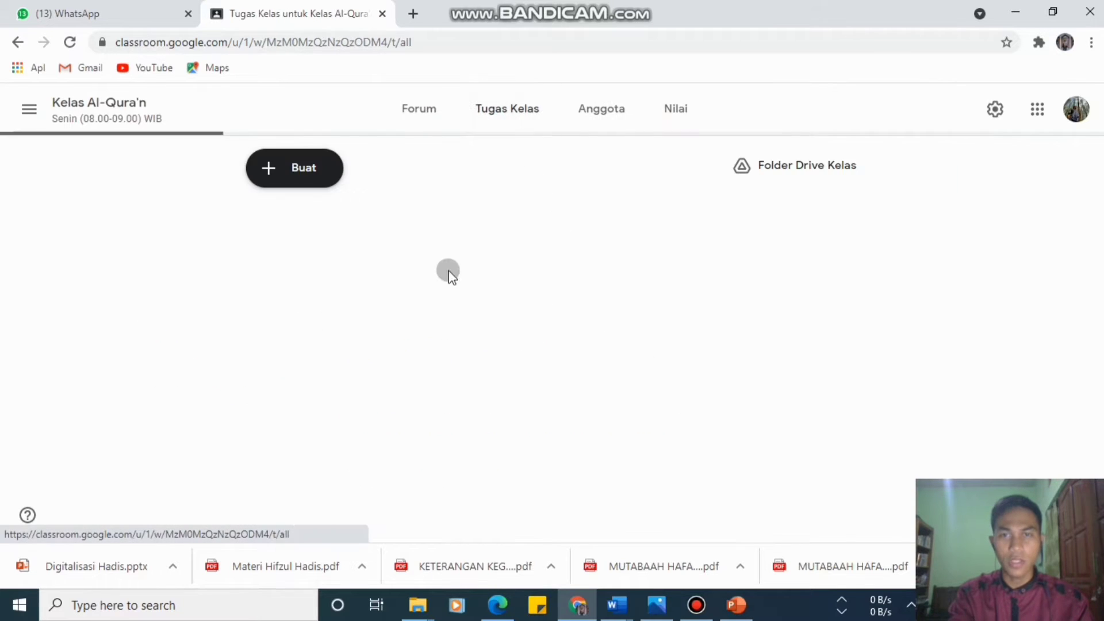
click(290, 174)
click(344, 426)
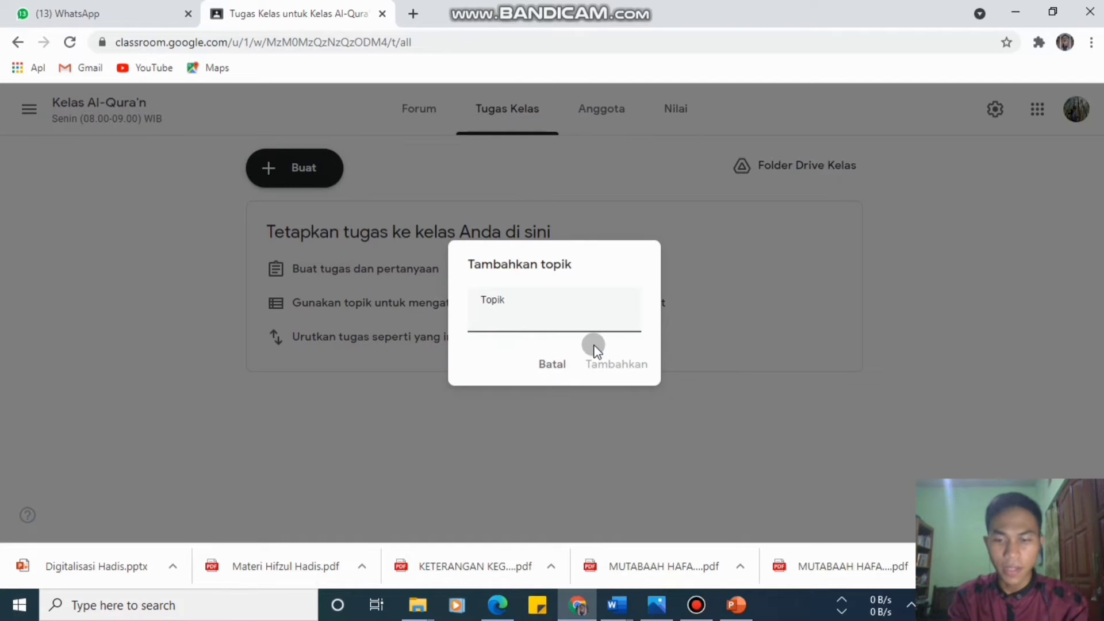
text(Materi)
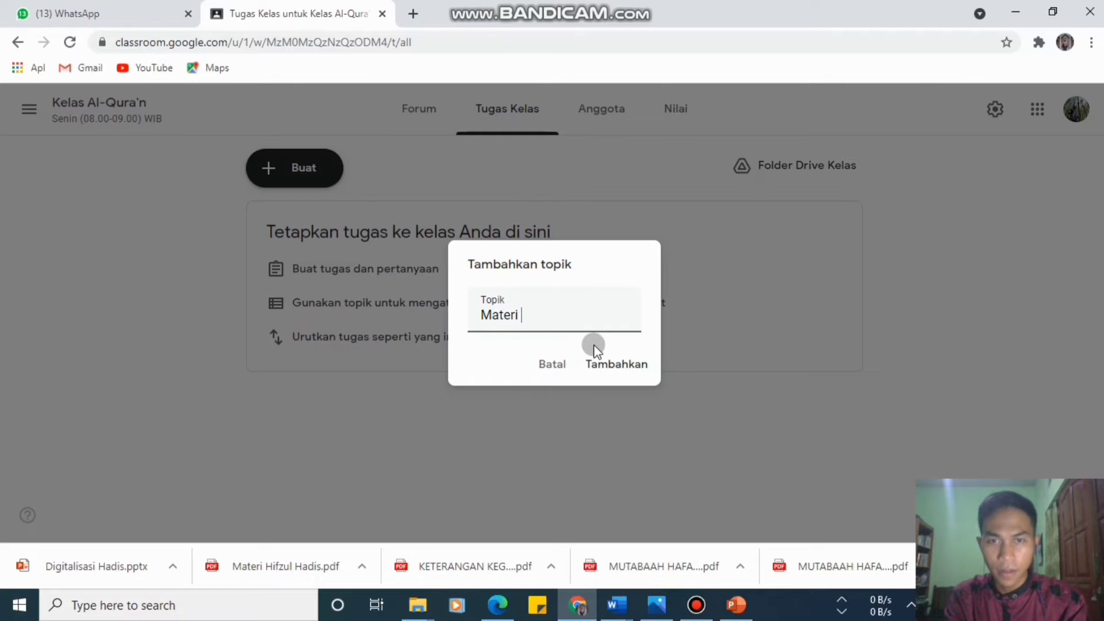
text( Pertama)
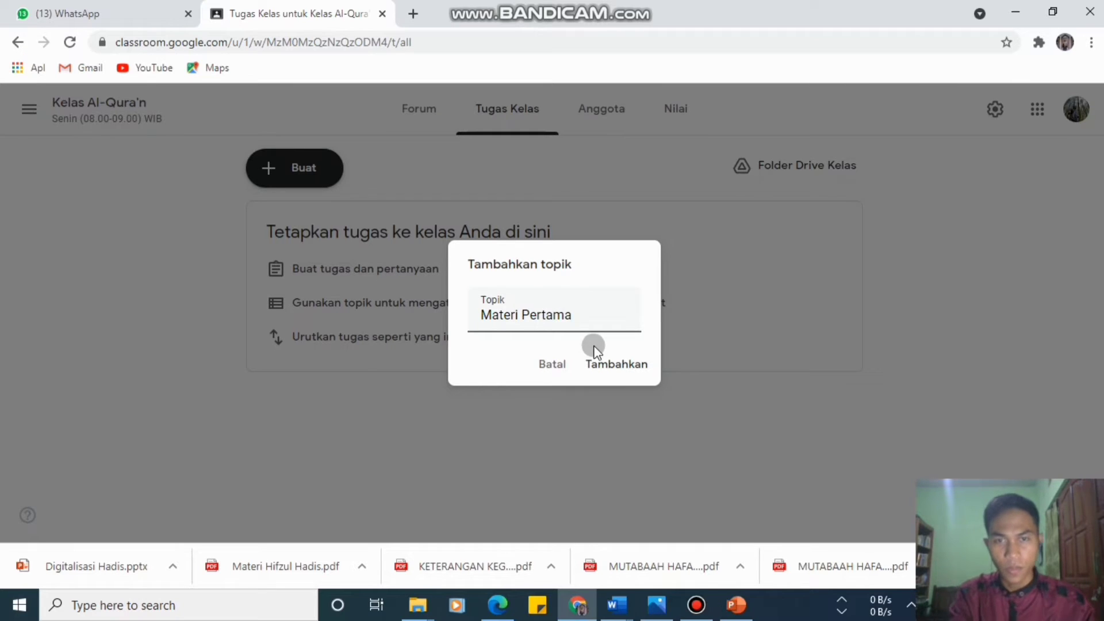
click(644, 367)
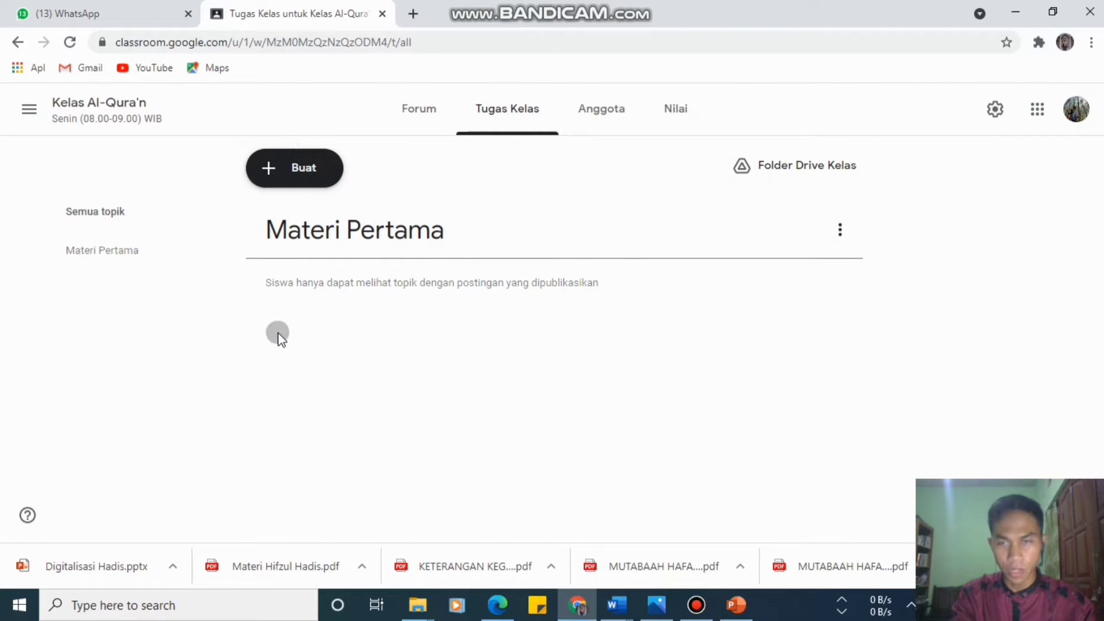
Start a new material post in the classwork and title it "Dasar Mempelajari Al-Qur'an"
click(303, 167)
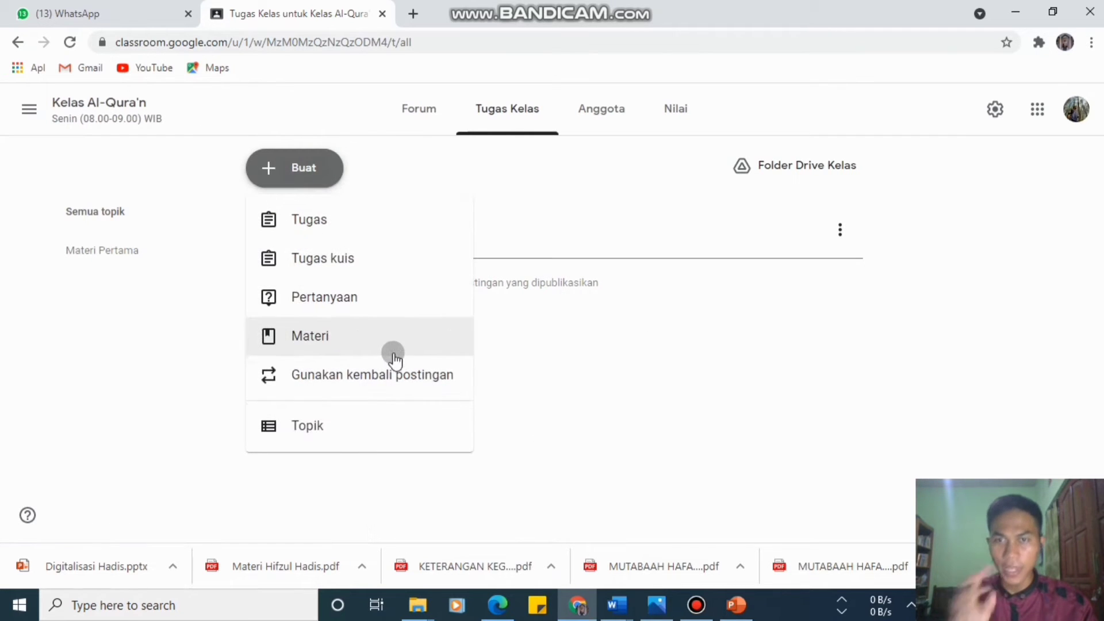
click(359, 344)
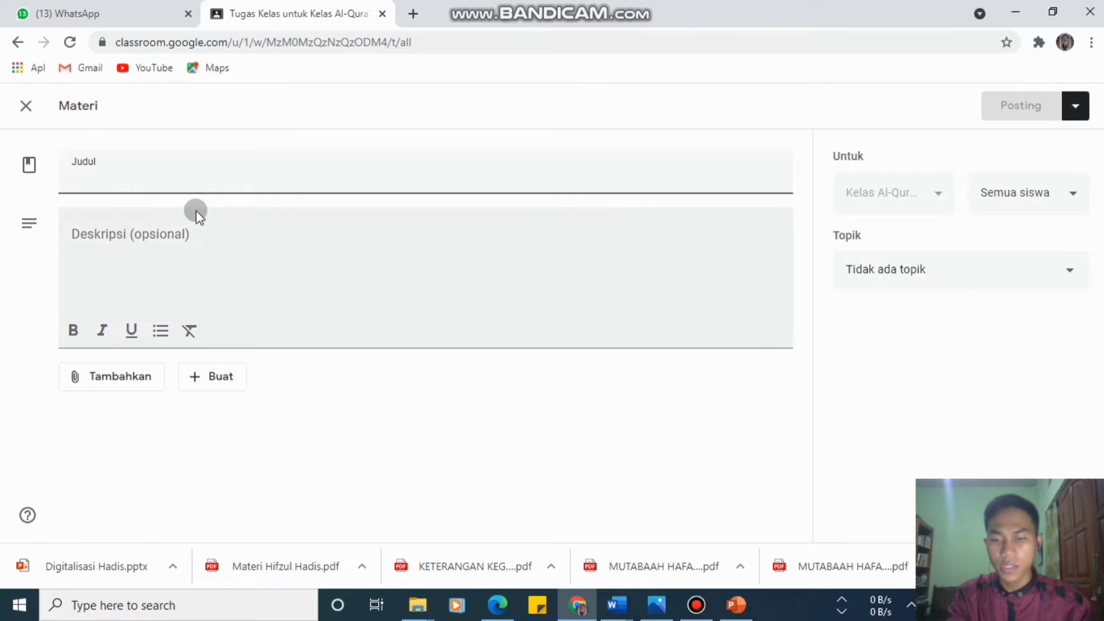
text(Daa)
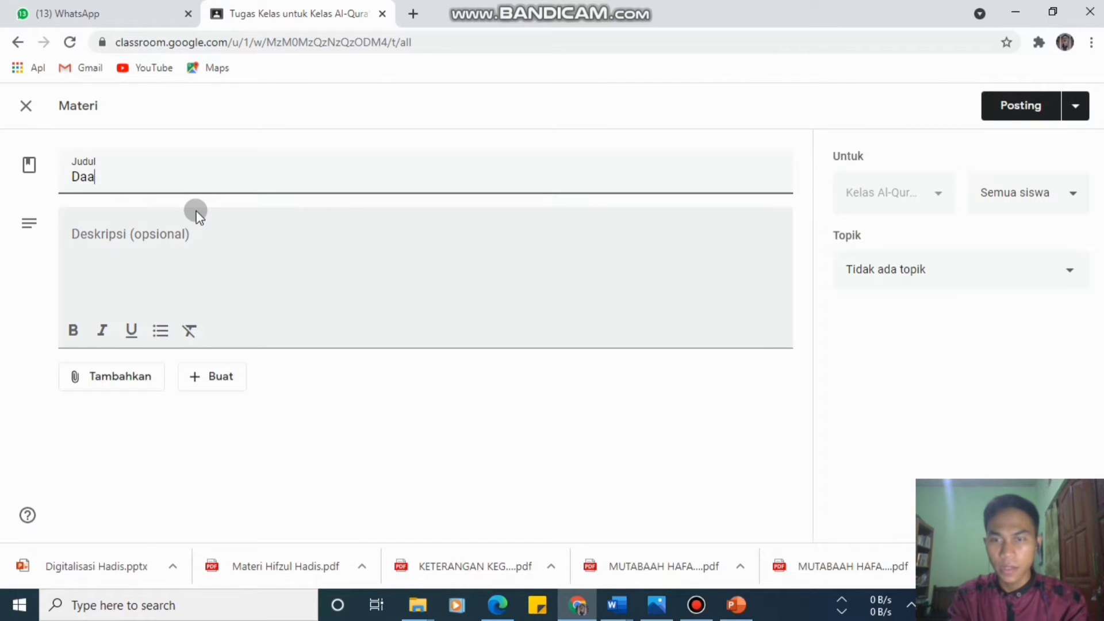
key(BackSpace)
text(sar Mem)
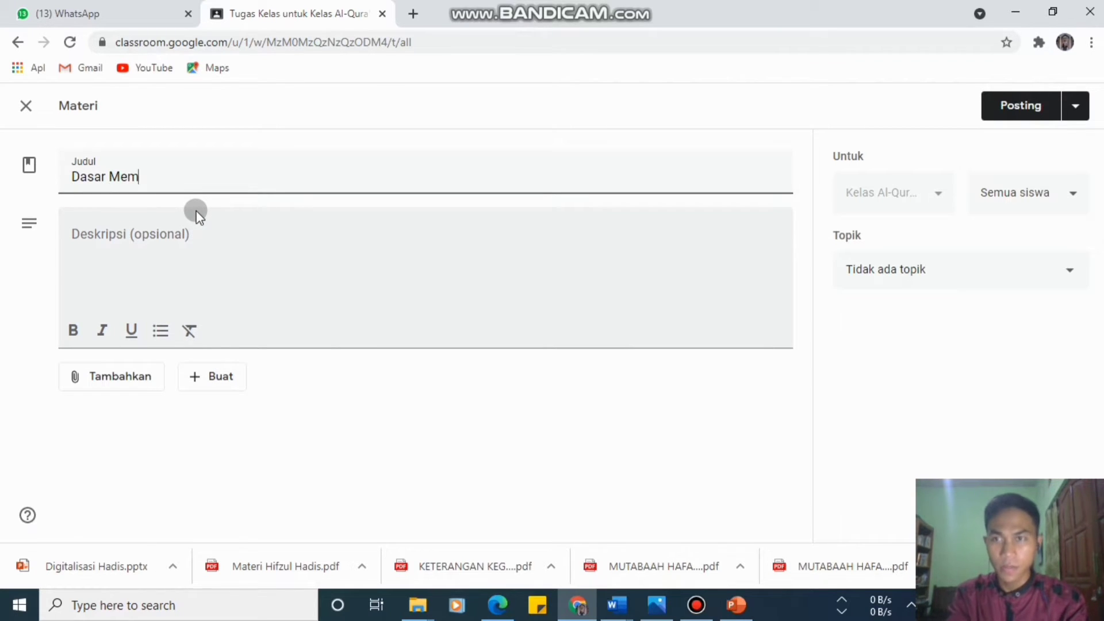
text(pelajari)
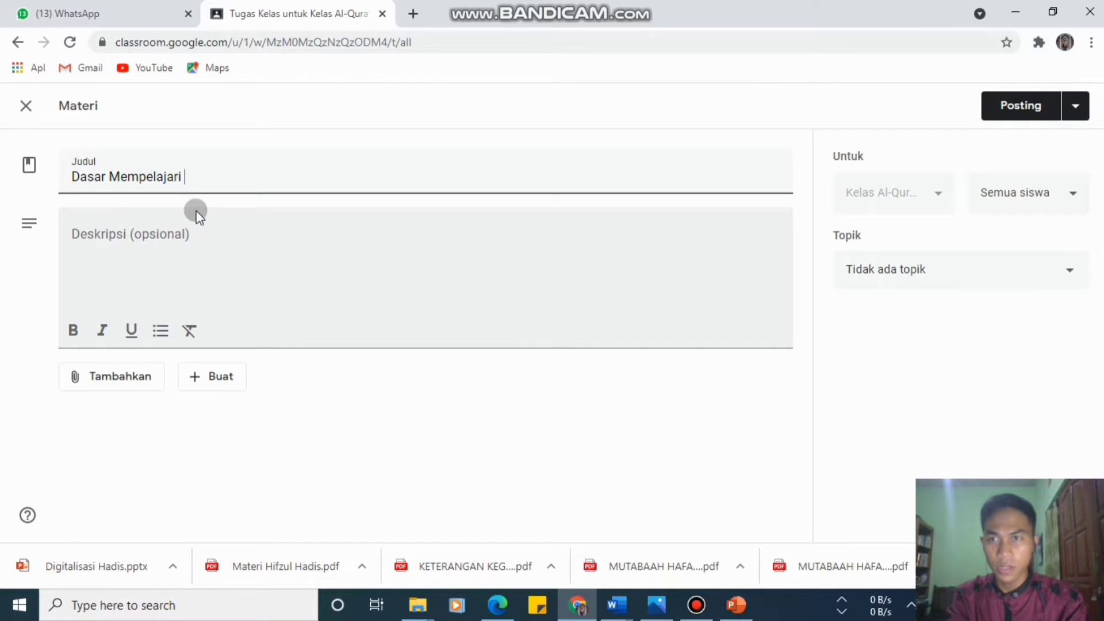
text( Al)
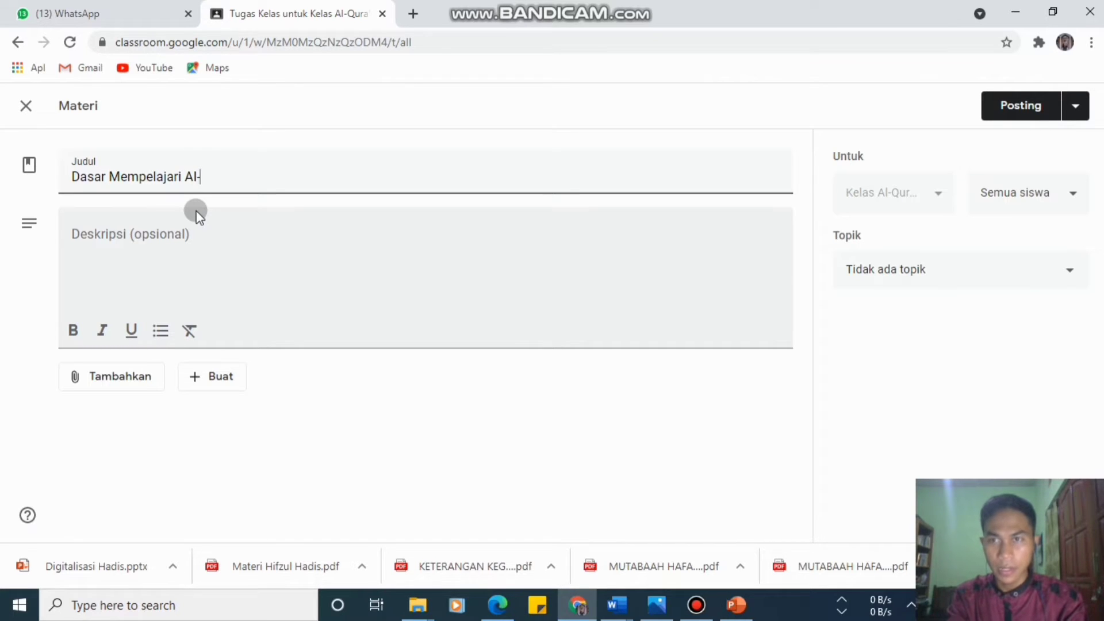
text(-Qur'an)
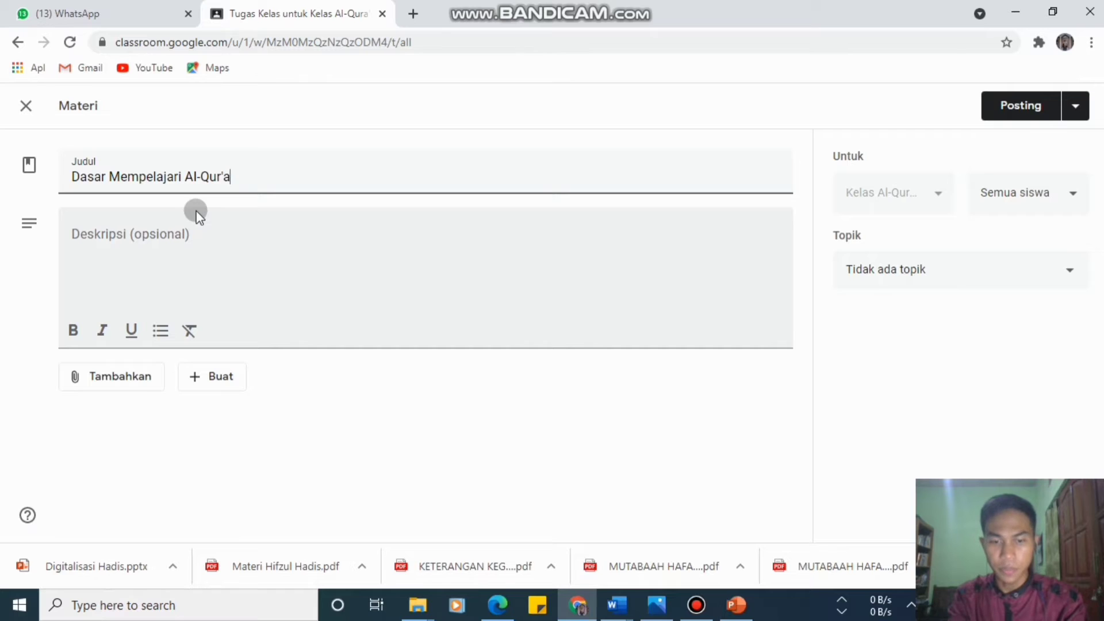
Begin the material's description with "Silahkan semua siswa bisa mengakses materi yang sudah kami sediakan di bawah ini"
click(153, 254)
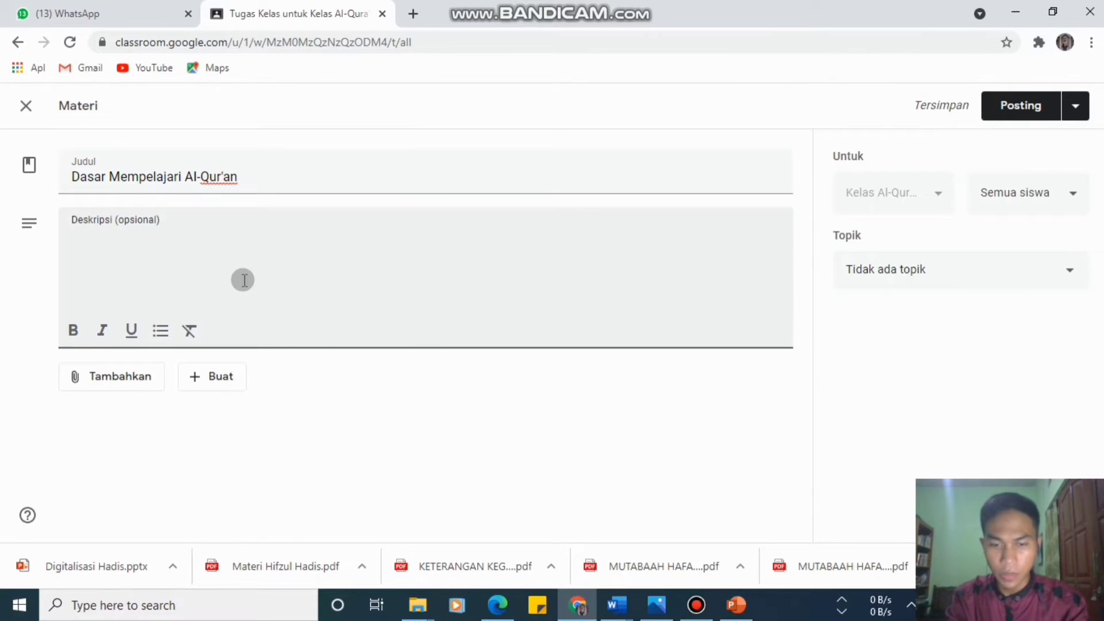
text(Silahkan)
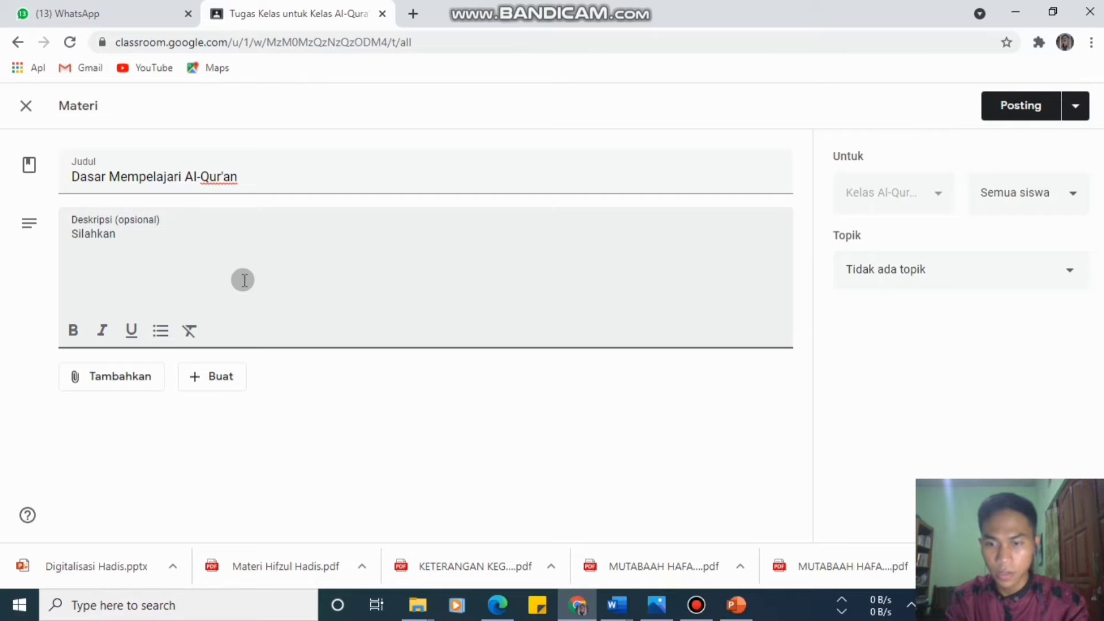
text( semua )
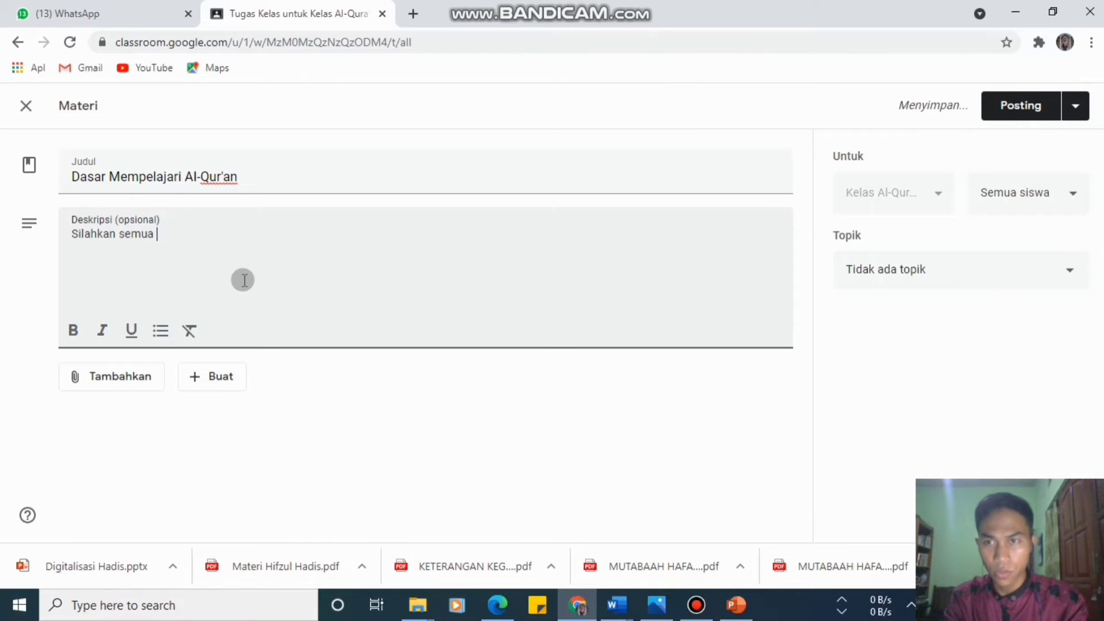
text(siwsa)
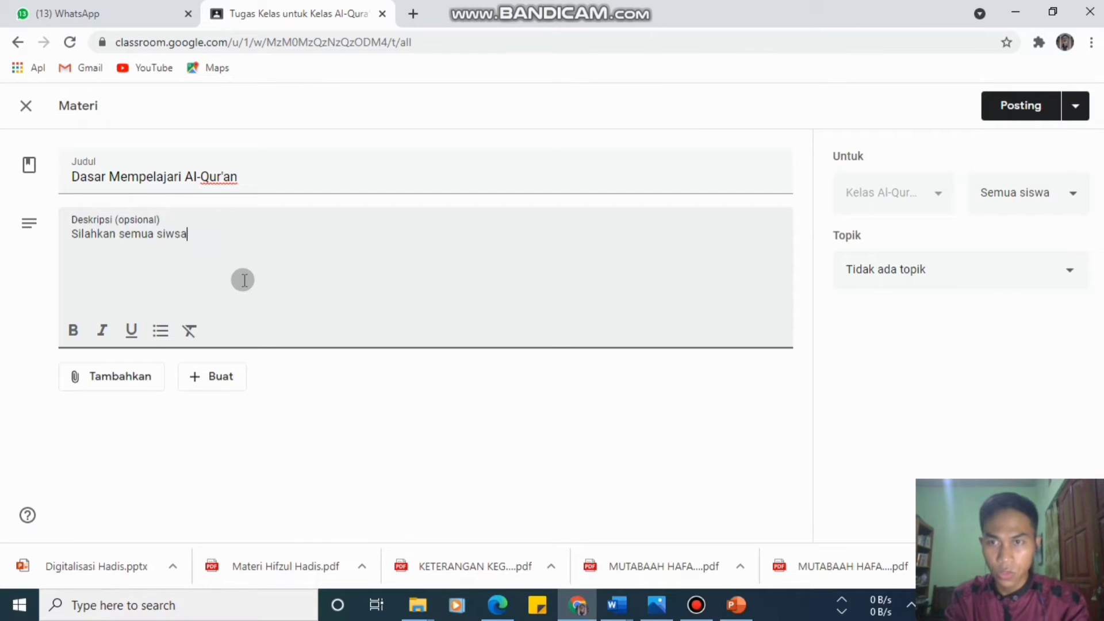
key(BackSpace)
key(BackSpace)
key(BackSpace)
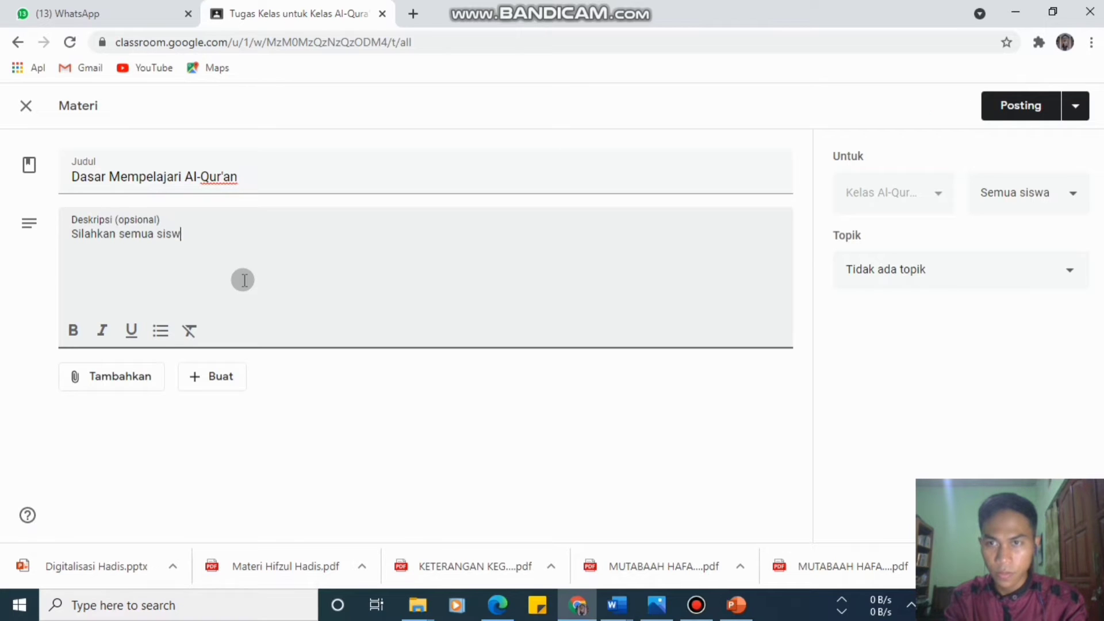
text(a bisa men)
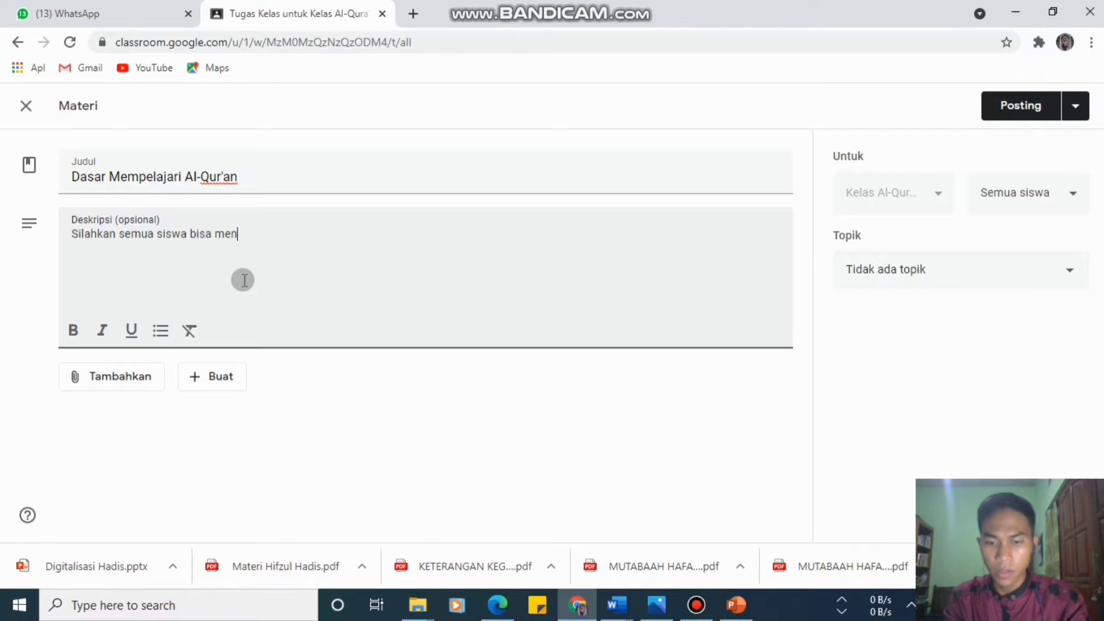
text(gakses)
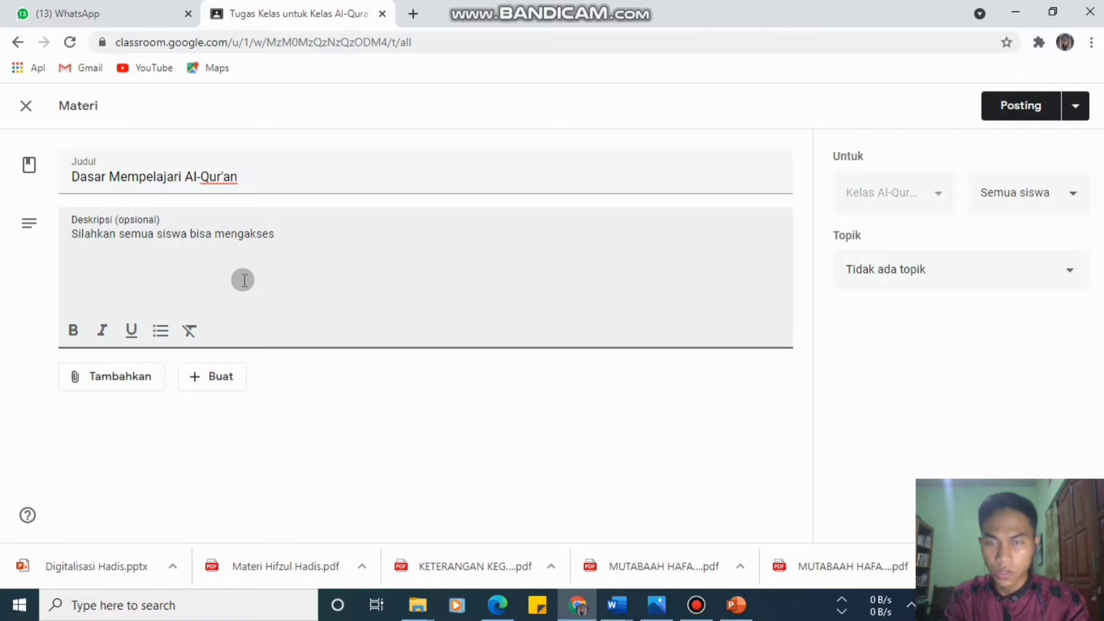
text( me)
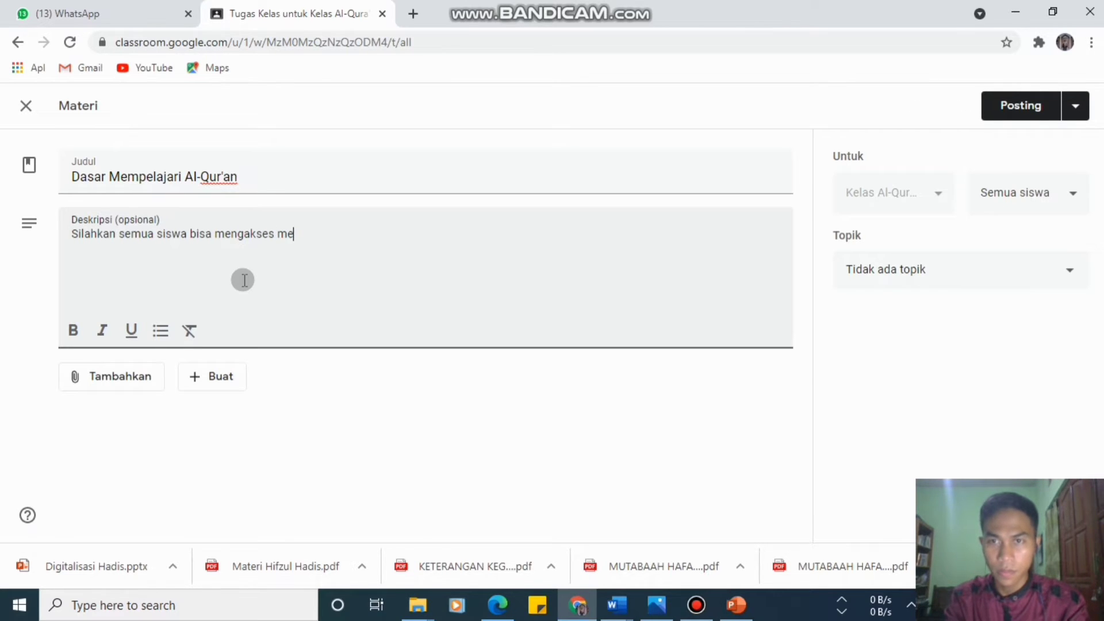
text(triter)
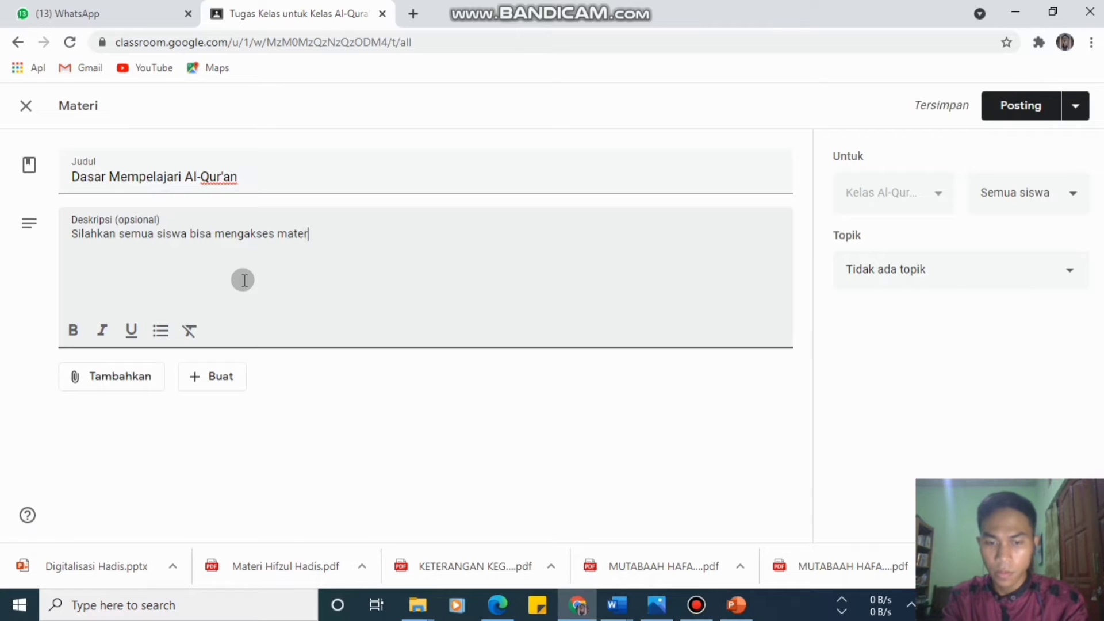
text(i yang sudah kami)
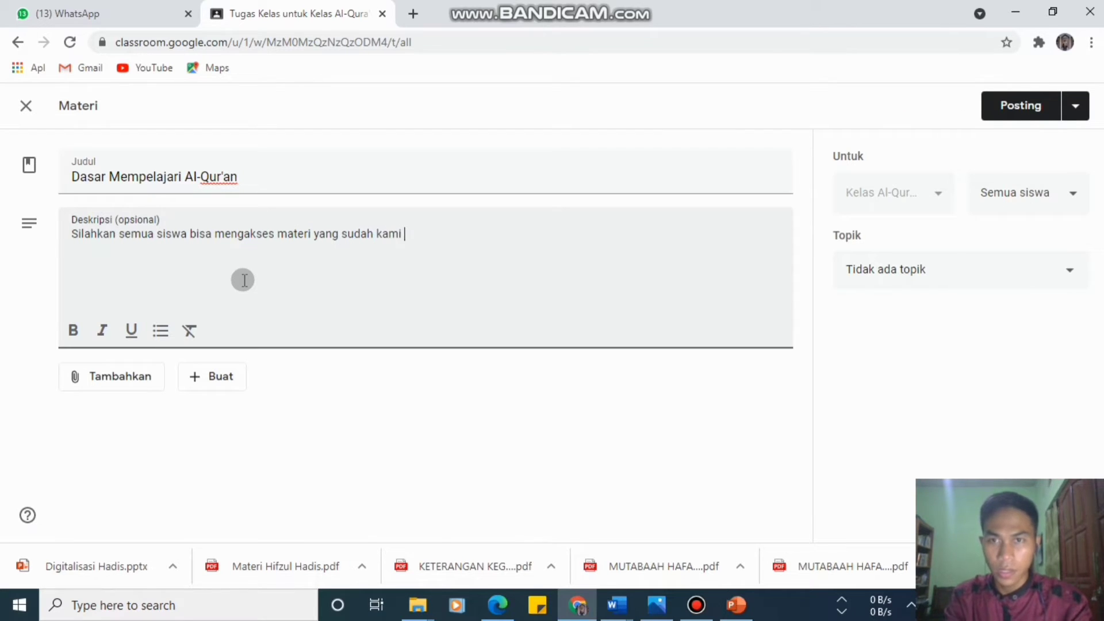
text( sedia)
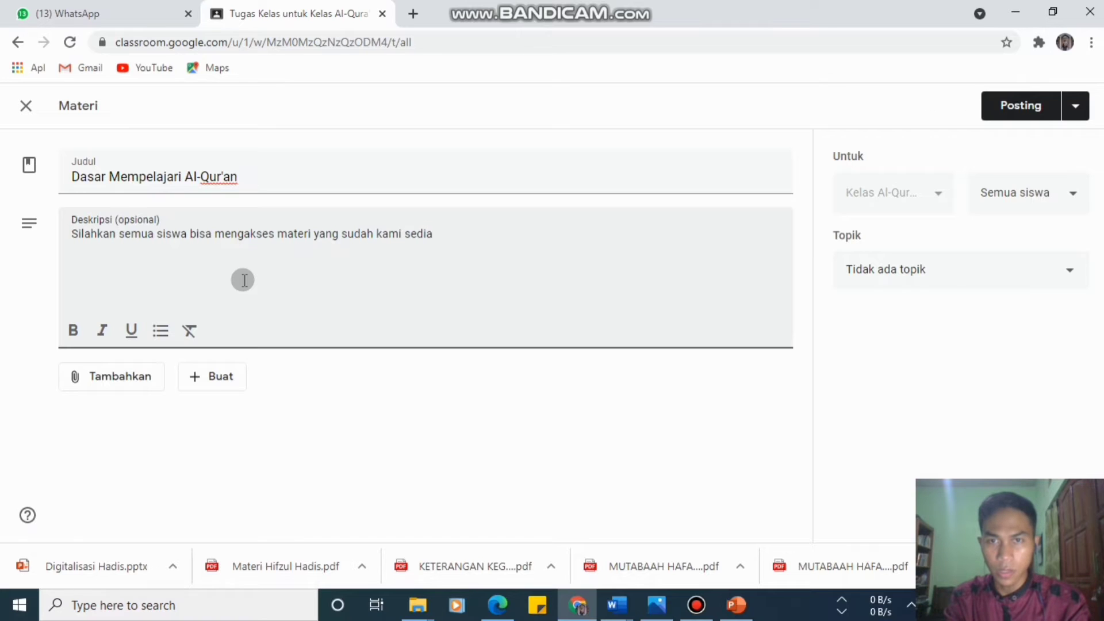
text(kan dib)
key(BackSpace)
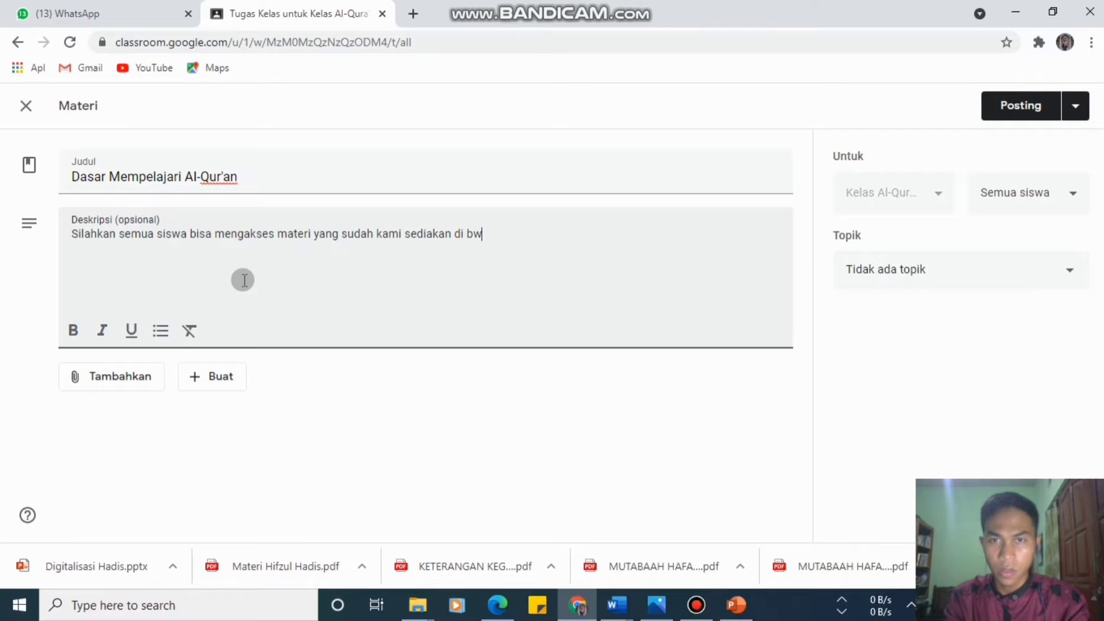
text(bawah ini)
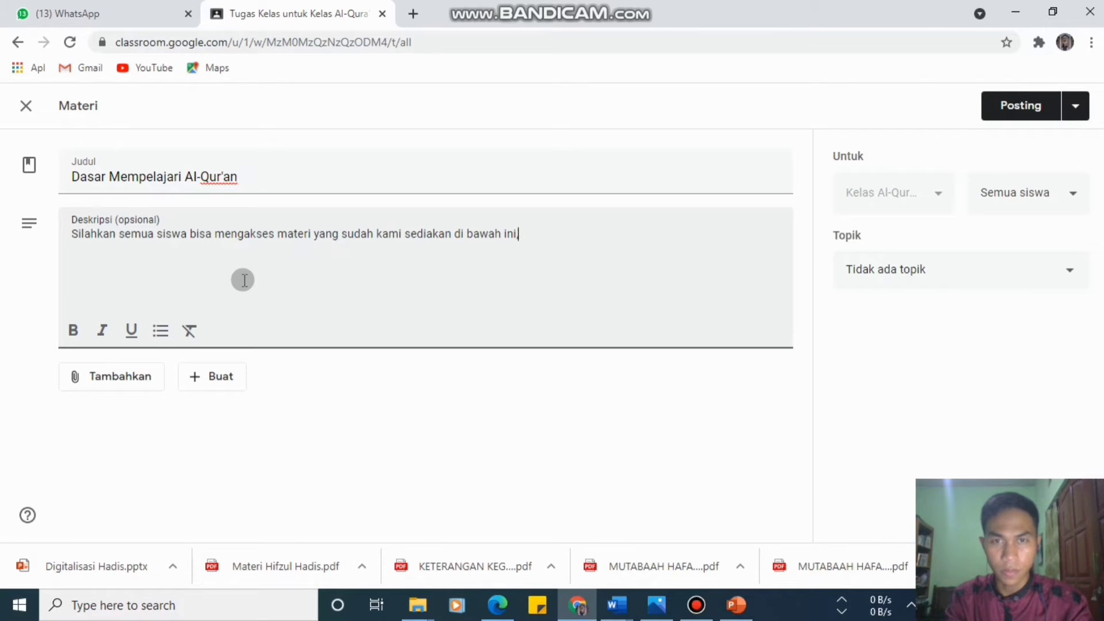
Complete the description's sentence with ", silahkan dipelajari, persiapkan untuk mengikuti pertemuan online !"
text(, s)
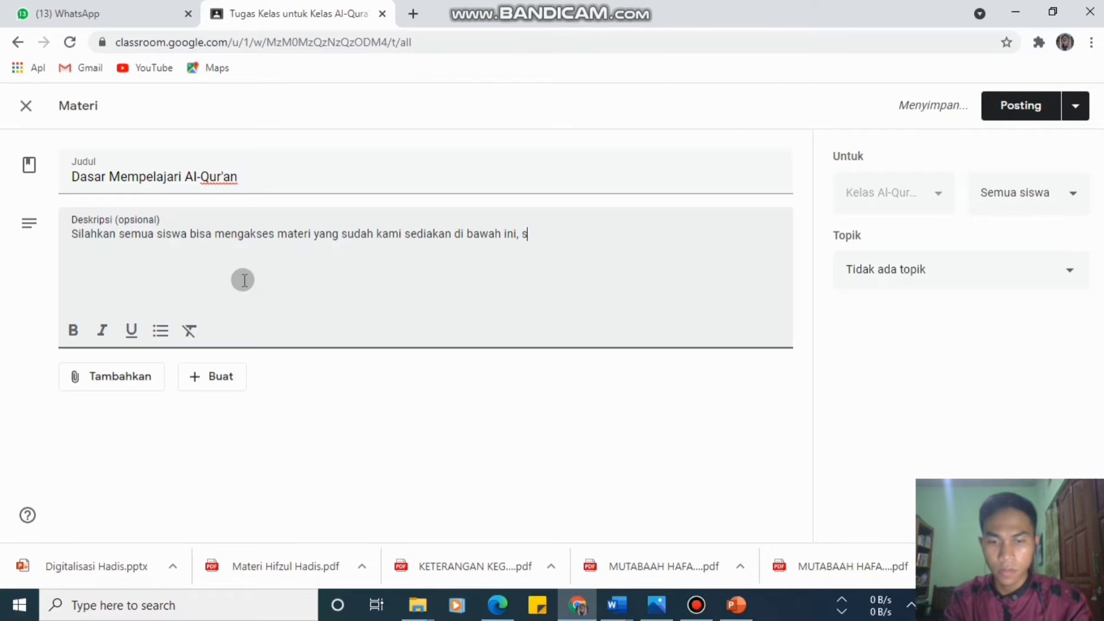
text(ilak)
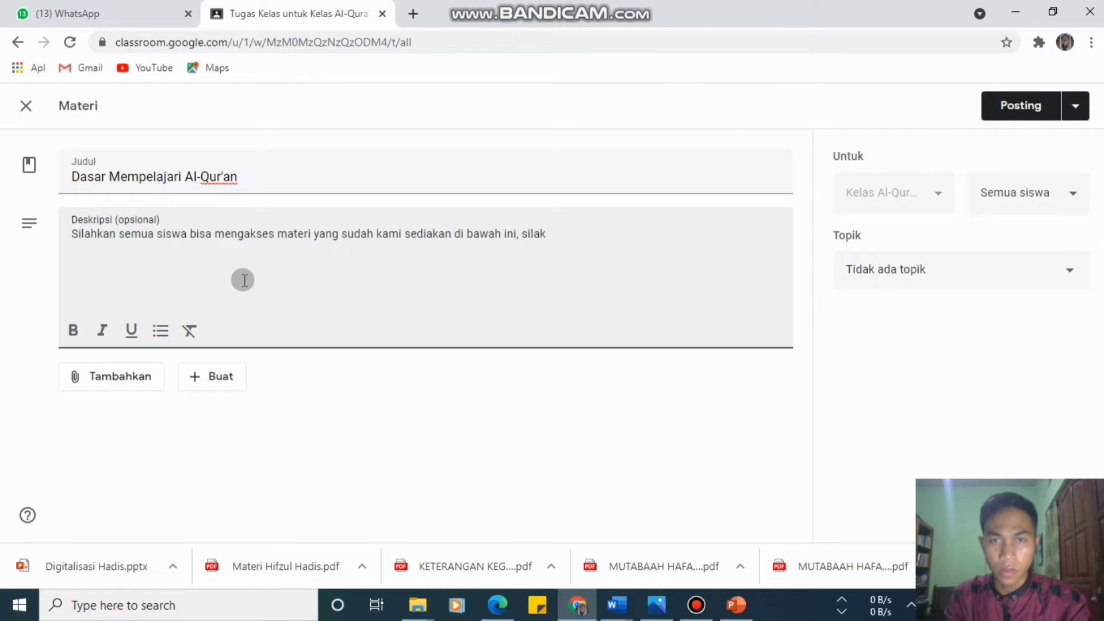
key(BackSpace)
text(hkan di)
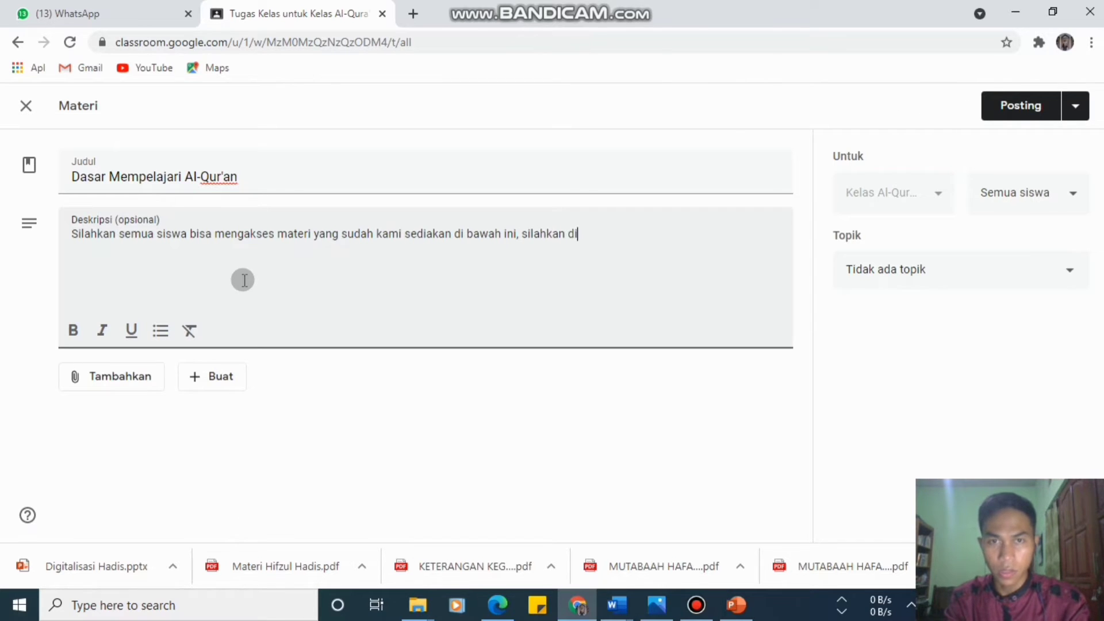
text(pelajari per)
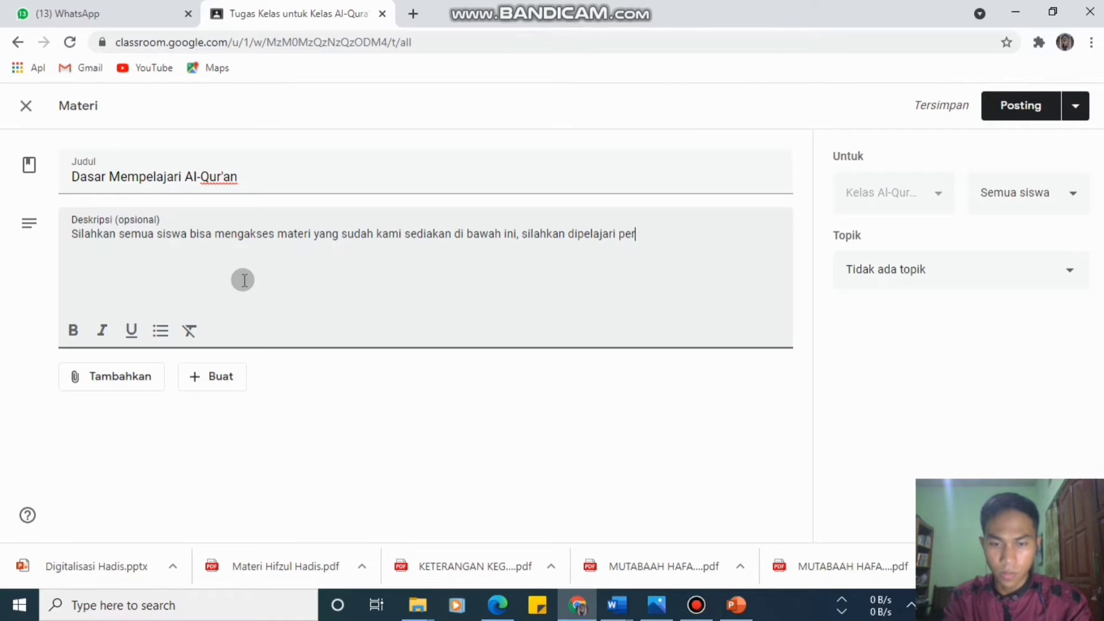
key(BackSpace)
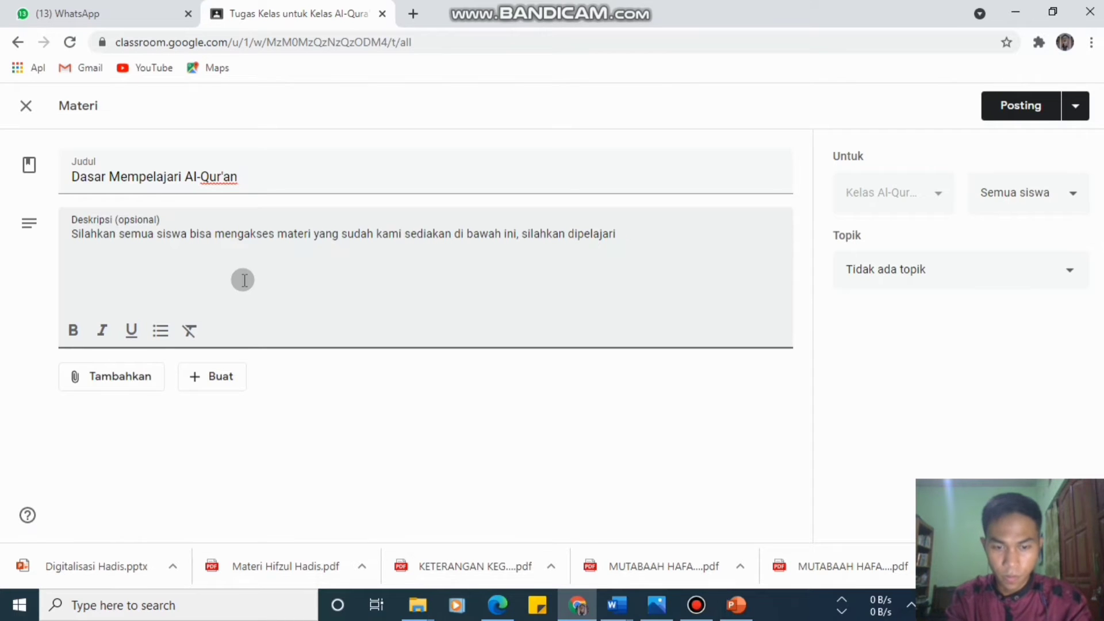
text(rsiapk)
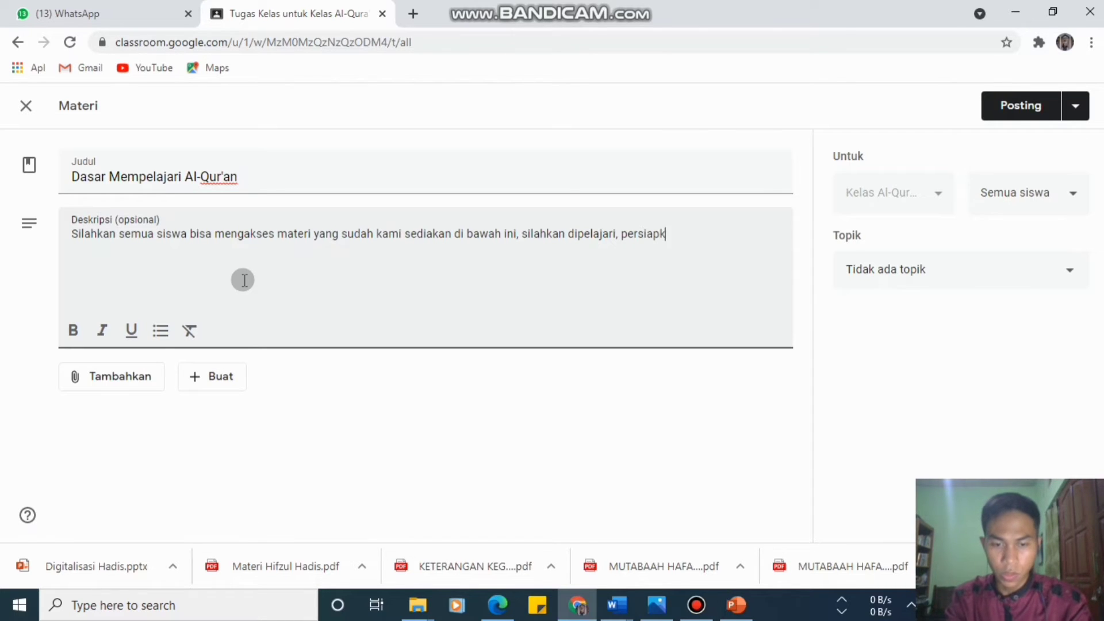
text(an untuk)
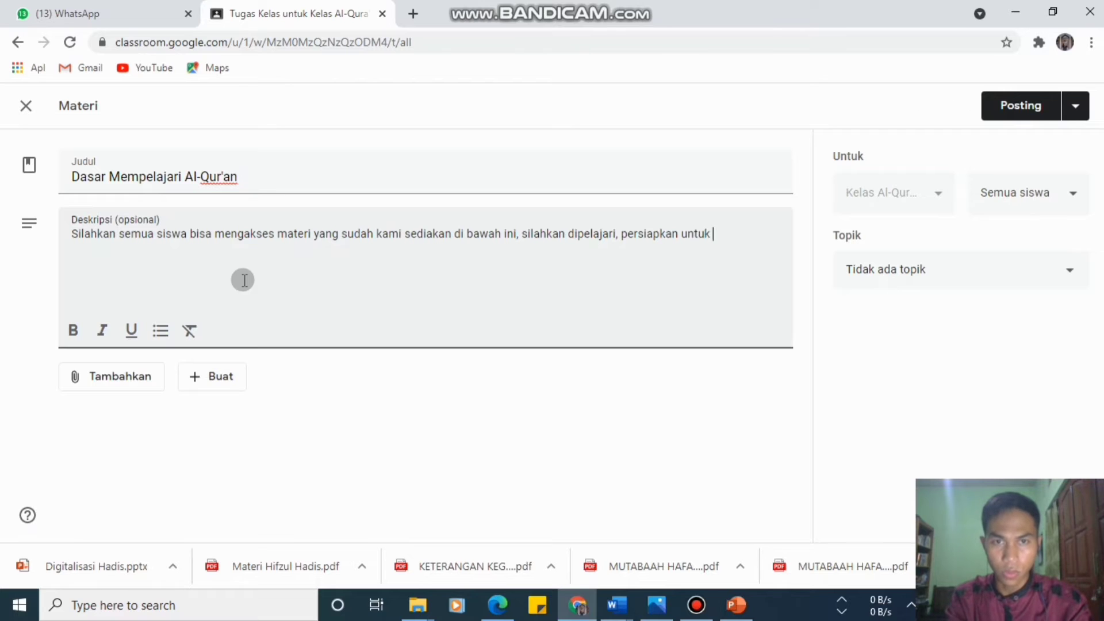
text( me)
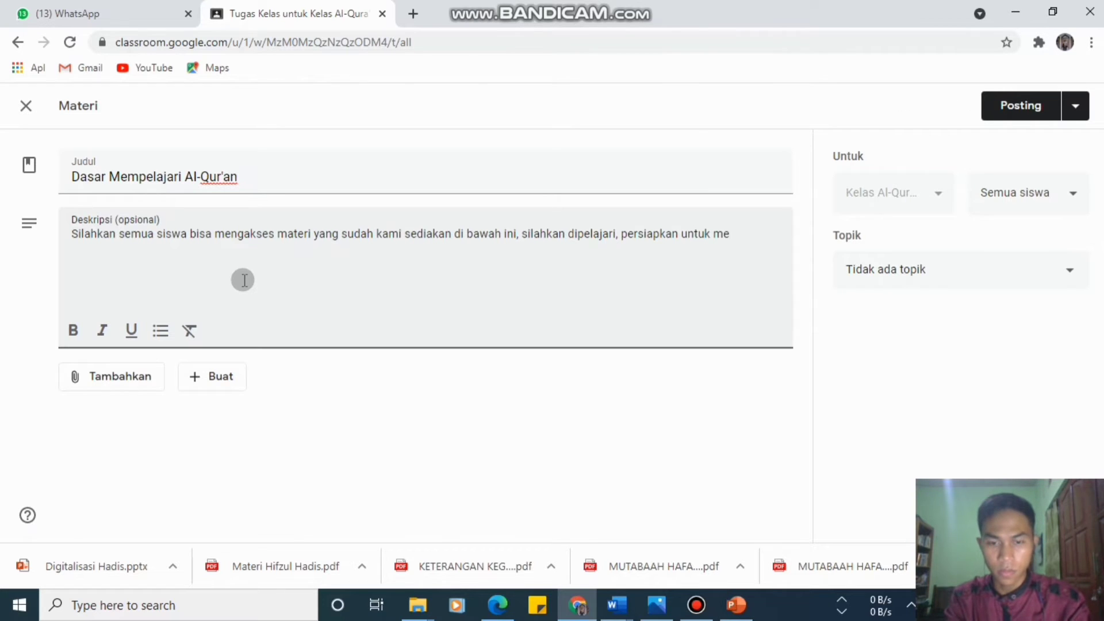
text(ngikuti )
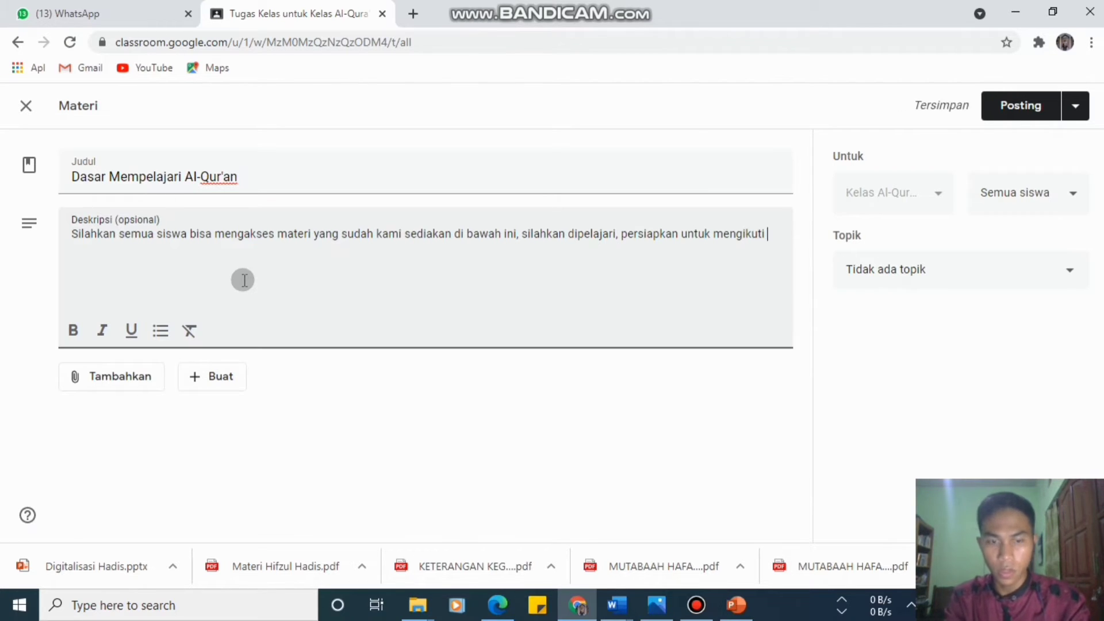
text(pertemuan)
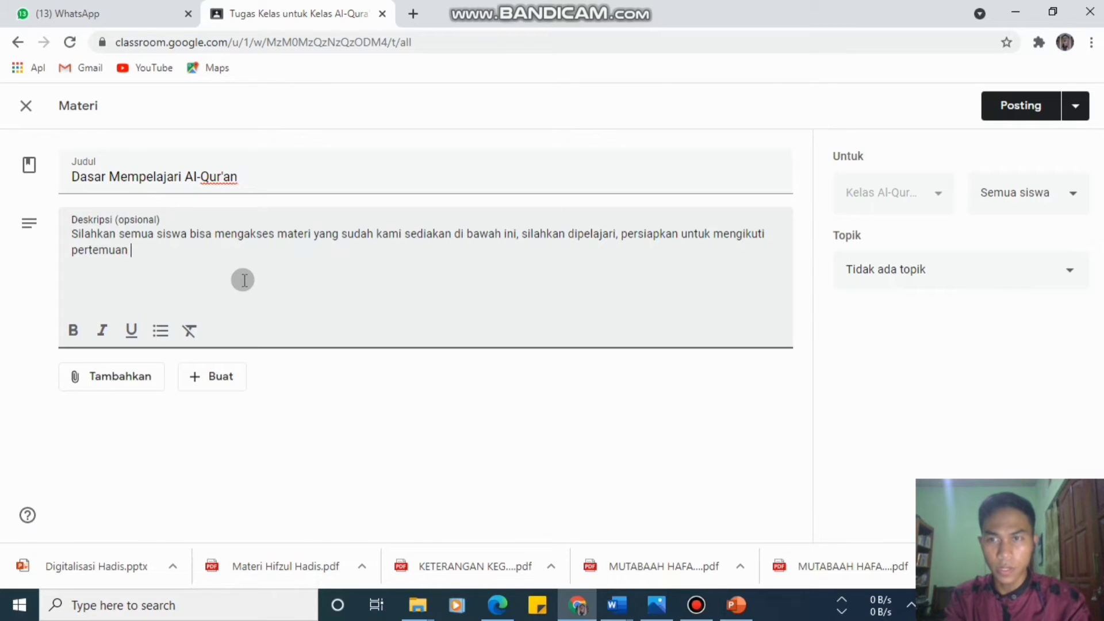
text( online !)
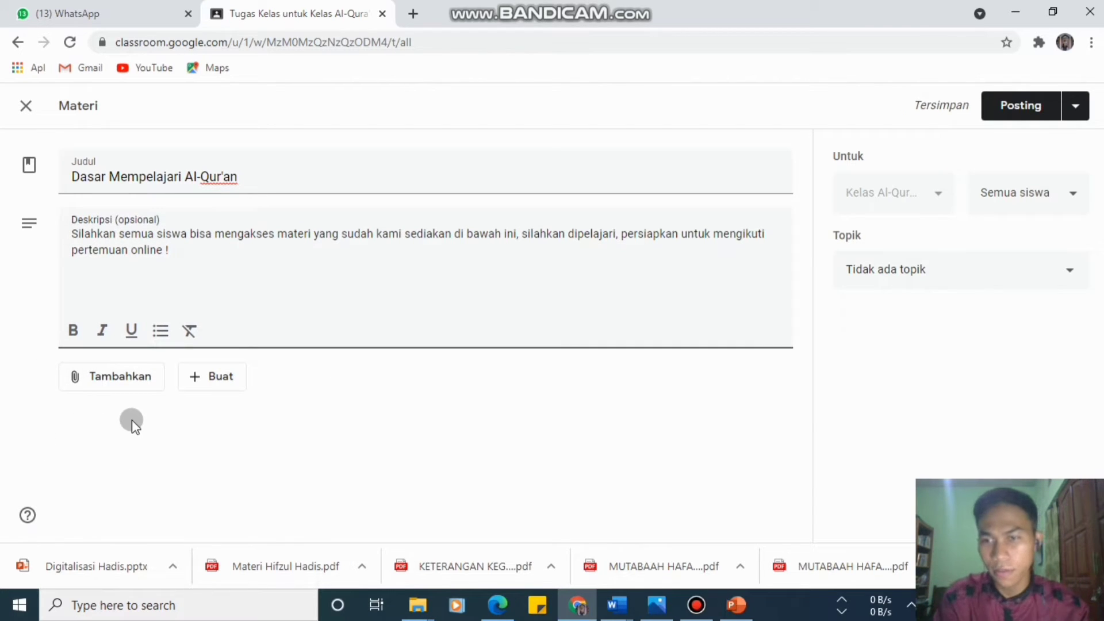
Attach the PowerPoint file "Dasar Mempelajarai Al-Qur'an" from the Digitalisasi Hadis folder to the material by uploading it through Google Drive
click(86, 376)
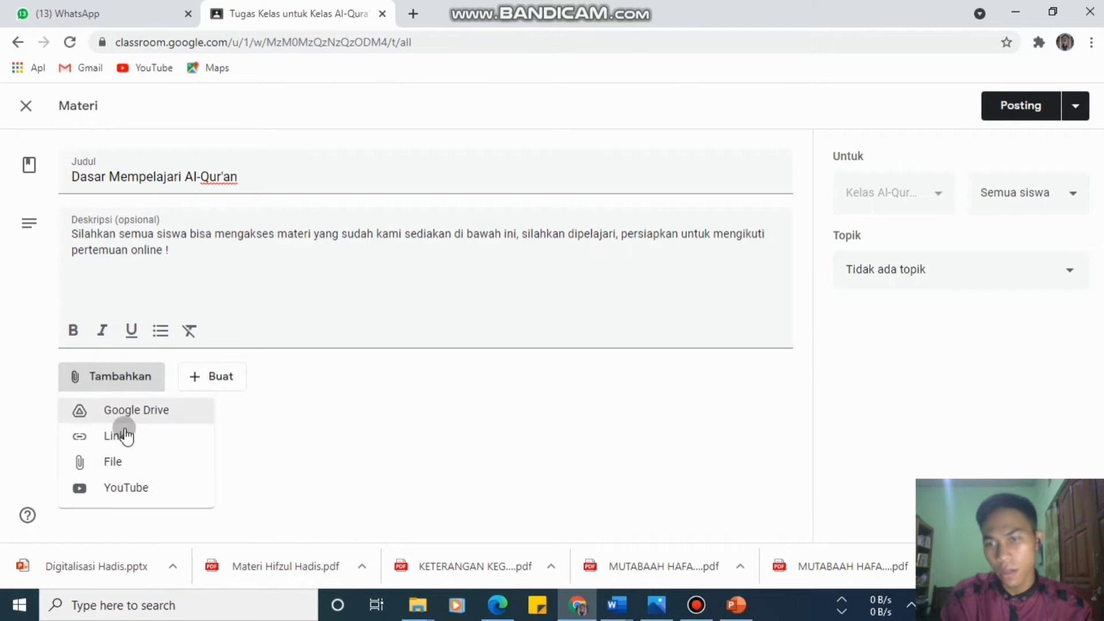
click(133, 413)
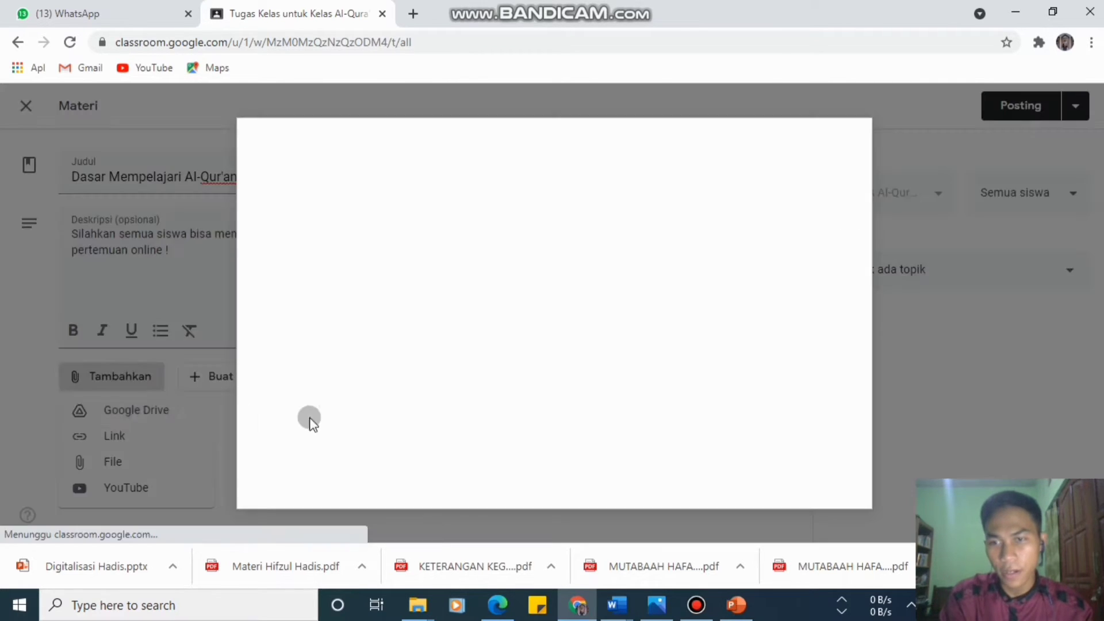
click(370, 196)
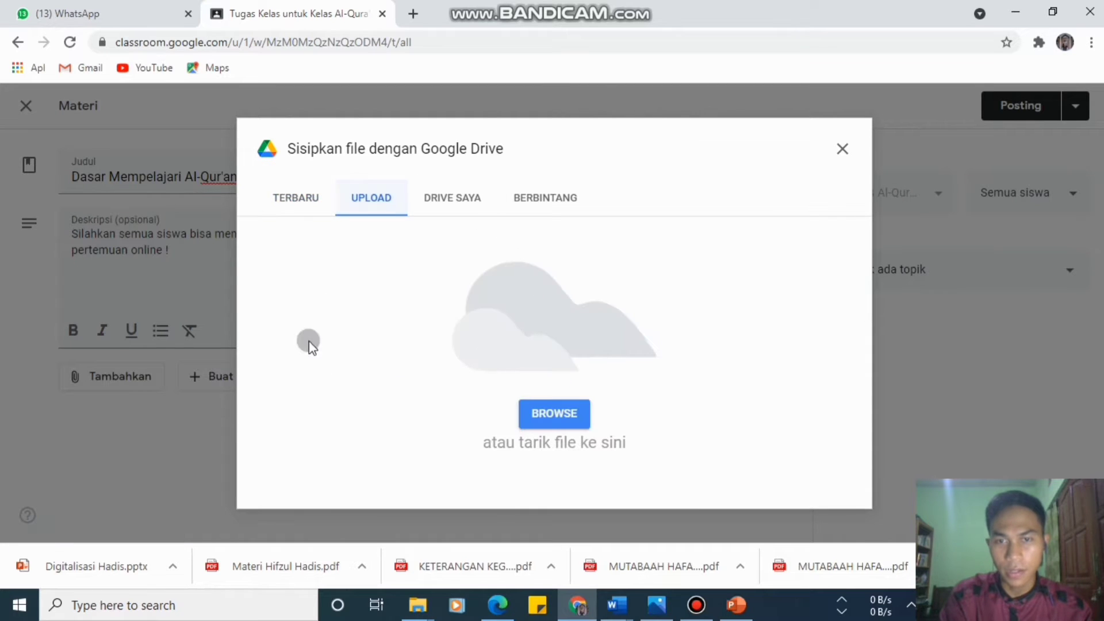
click(536, 408)
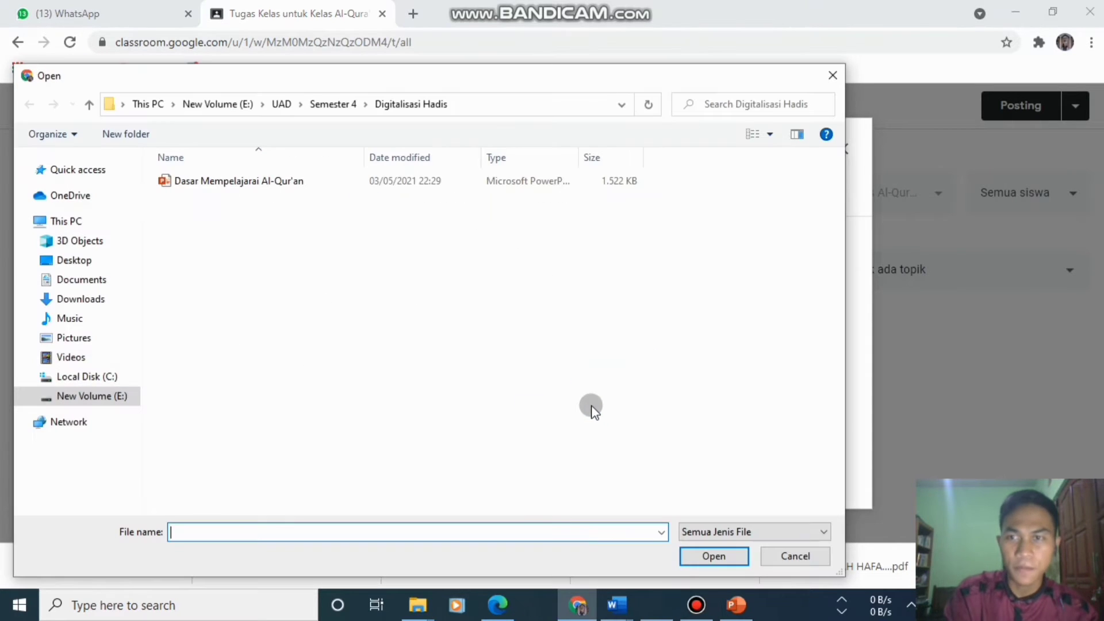
click(228, 182)
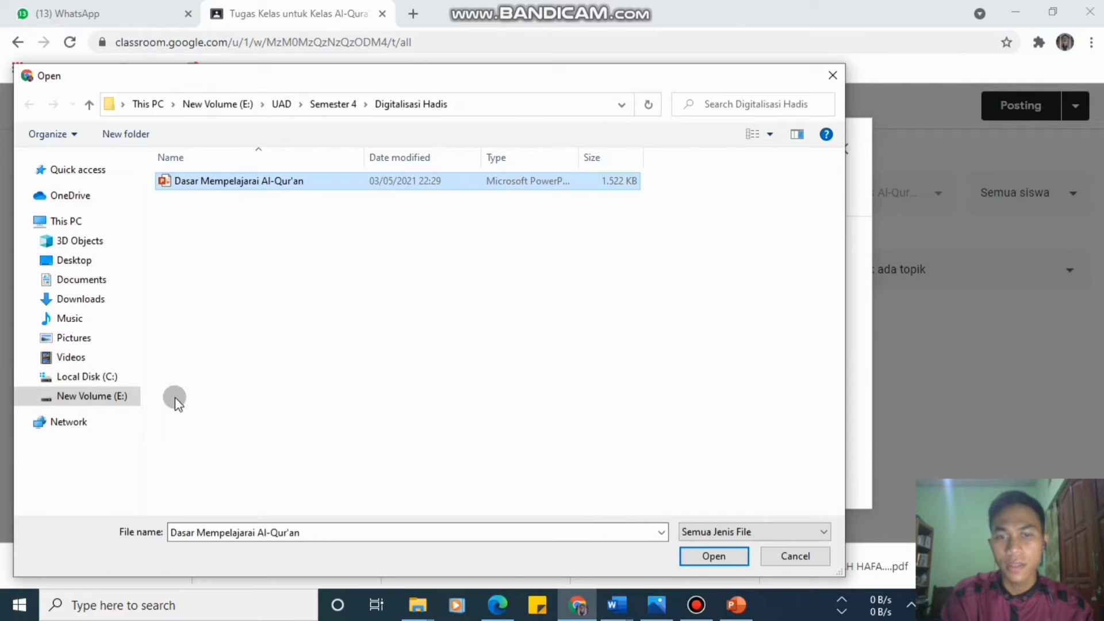
click(697, 549)
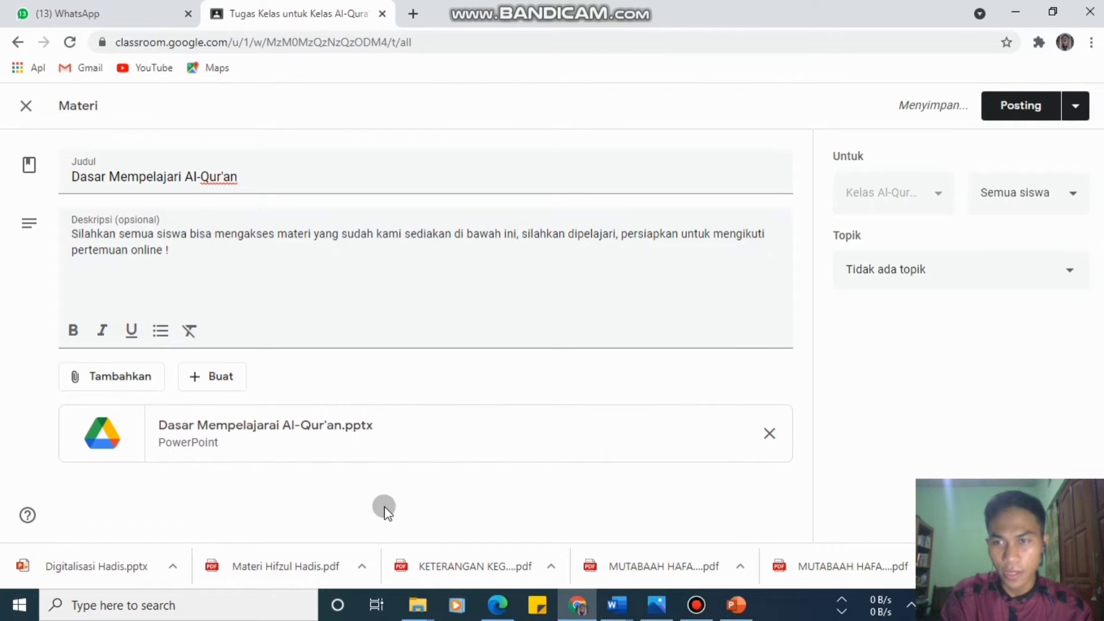
Assign the material to the topic "Materi Pertama" and post it to the class
click(872, 271)
click(914, 369)
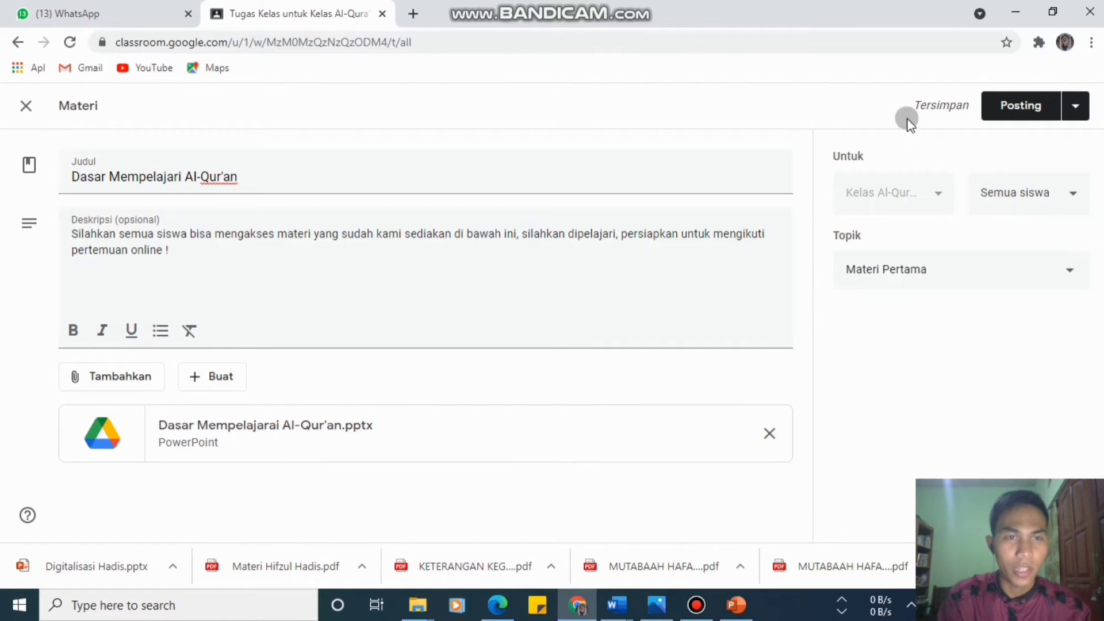
click(1002, 112)
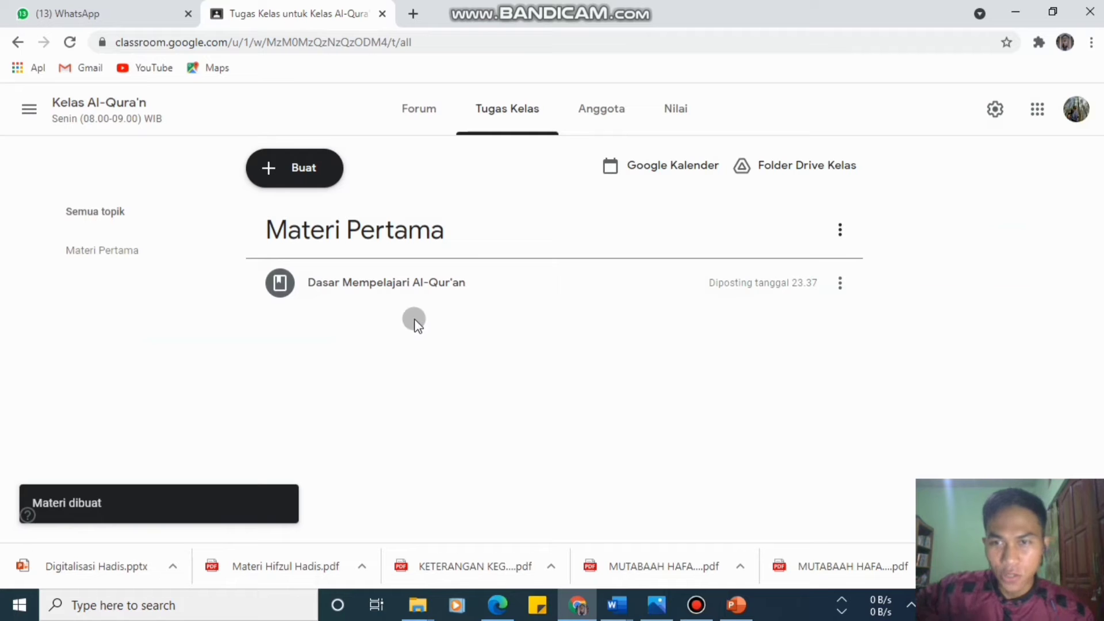
Open the posted material from the class stream and preview its attached PowerPoint presentation
click(421, 111)
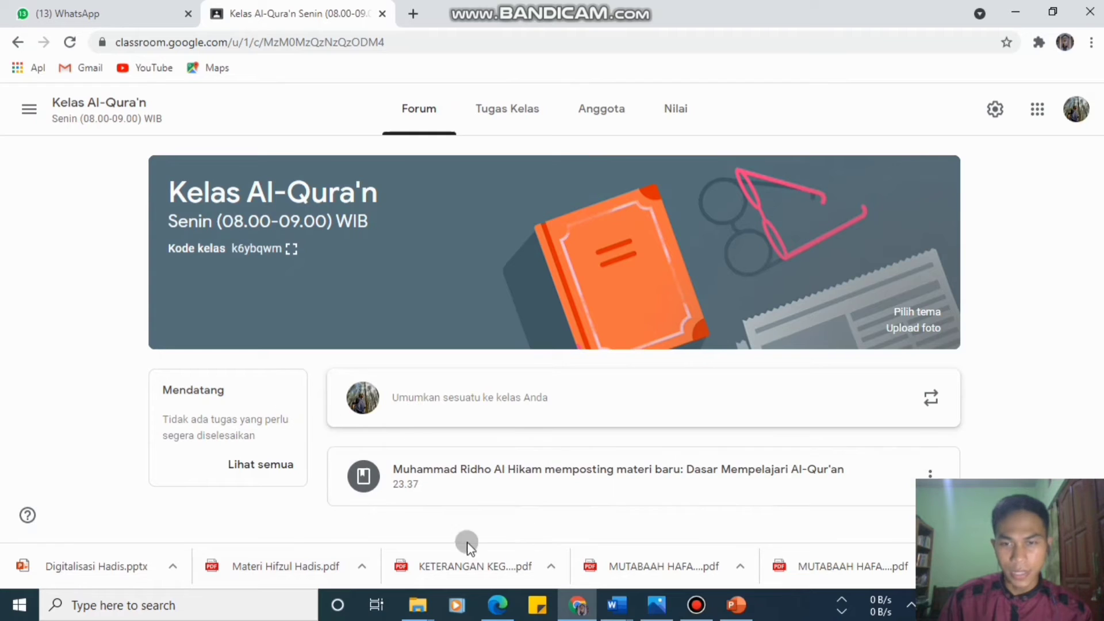
click(490, 476)
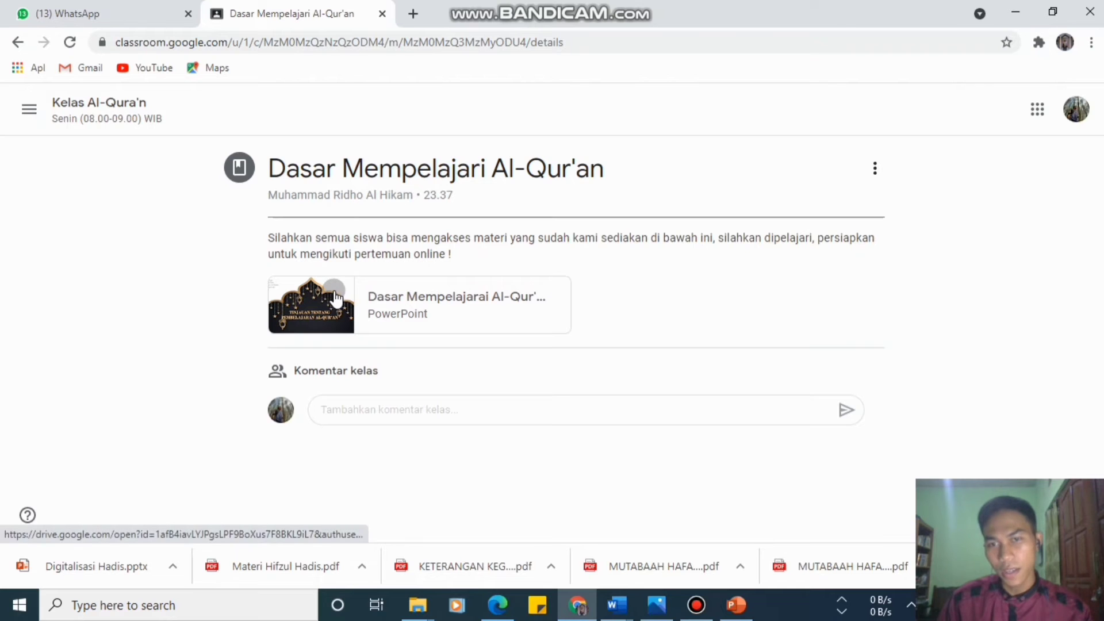
click(387, 300)
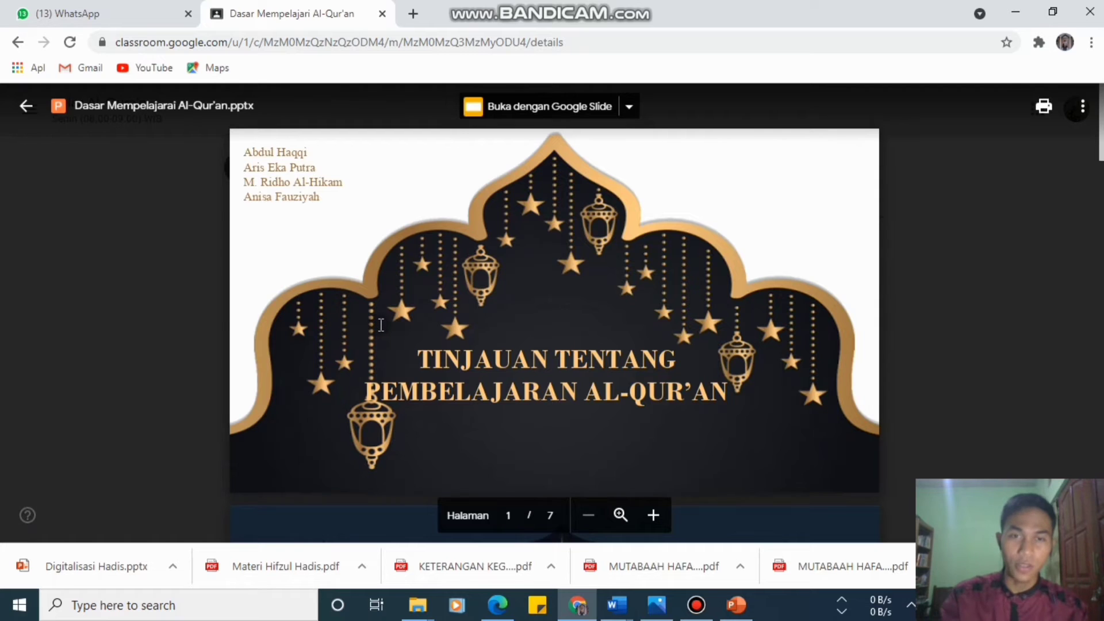
Read the presentation's title slide and the slide on the Qur'anic basis of Al-Qur'an learning
scroll(364, 327, down, 4)
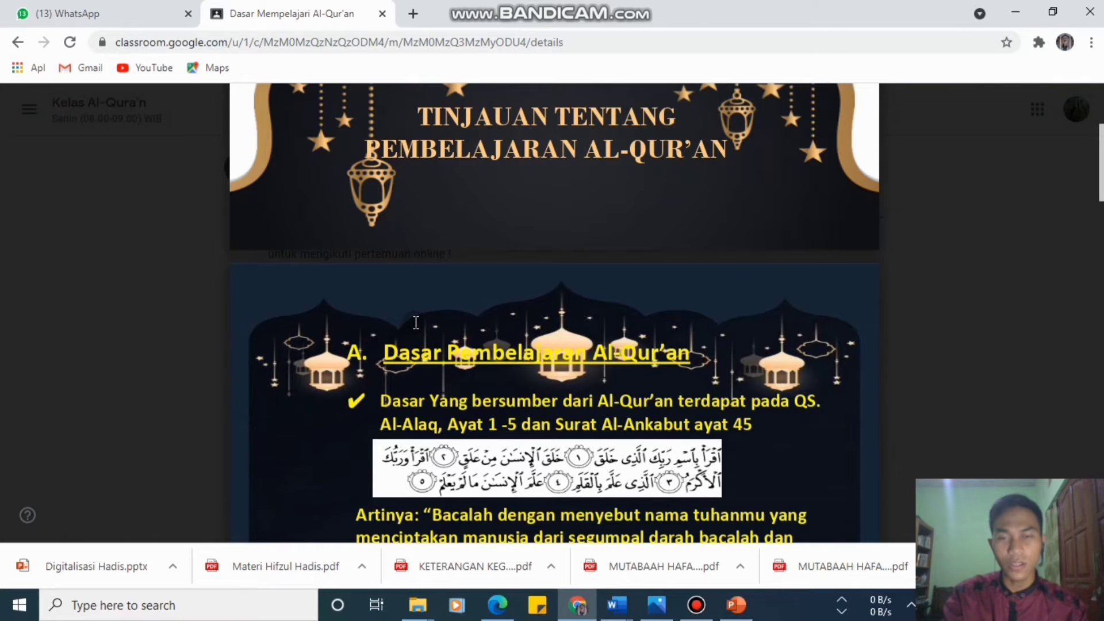
scroll(420, 336, down, 3)
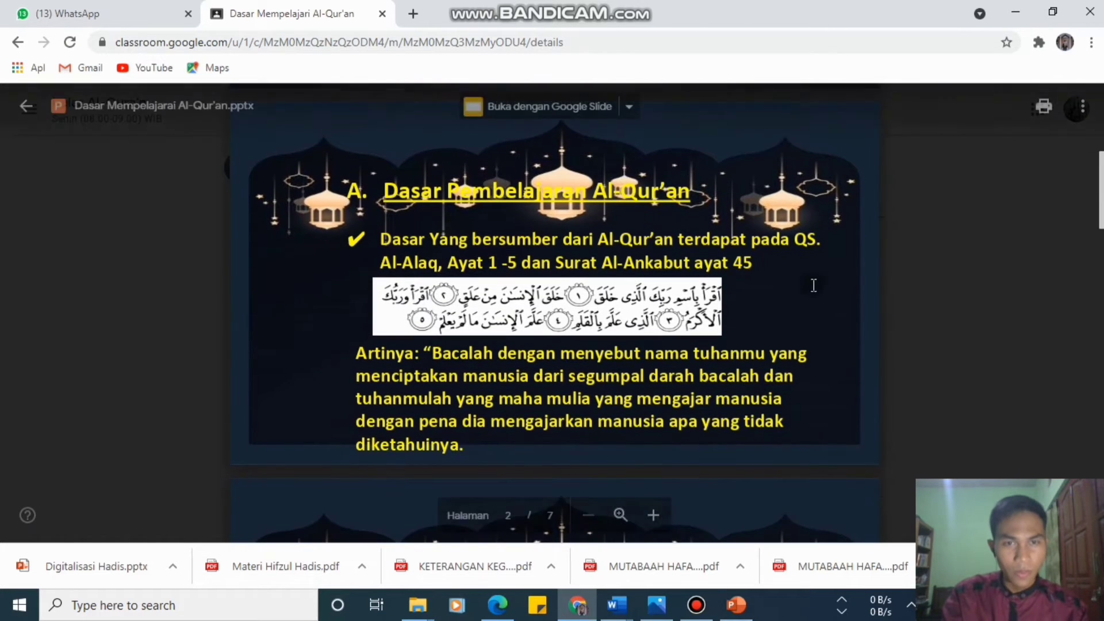
scroll(508, 303, up, 3)
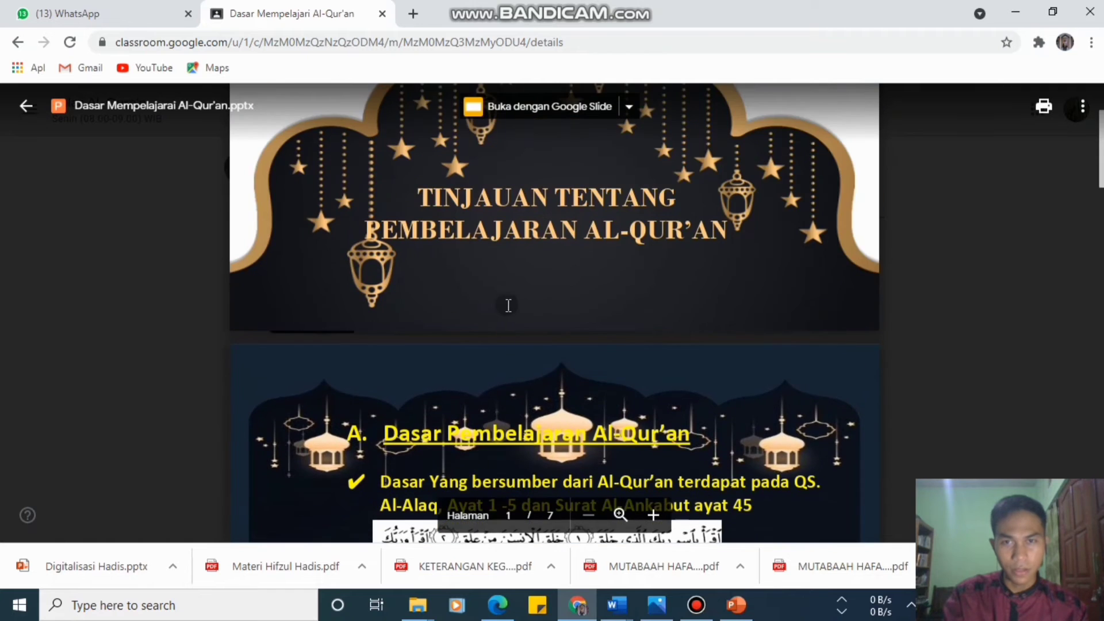
scroll(506, 313, down, 1)
scroll(503, 323, down, 1)
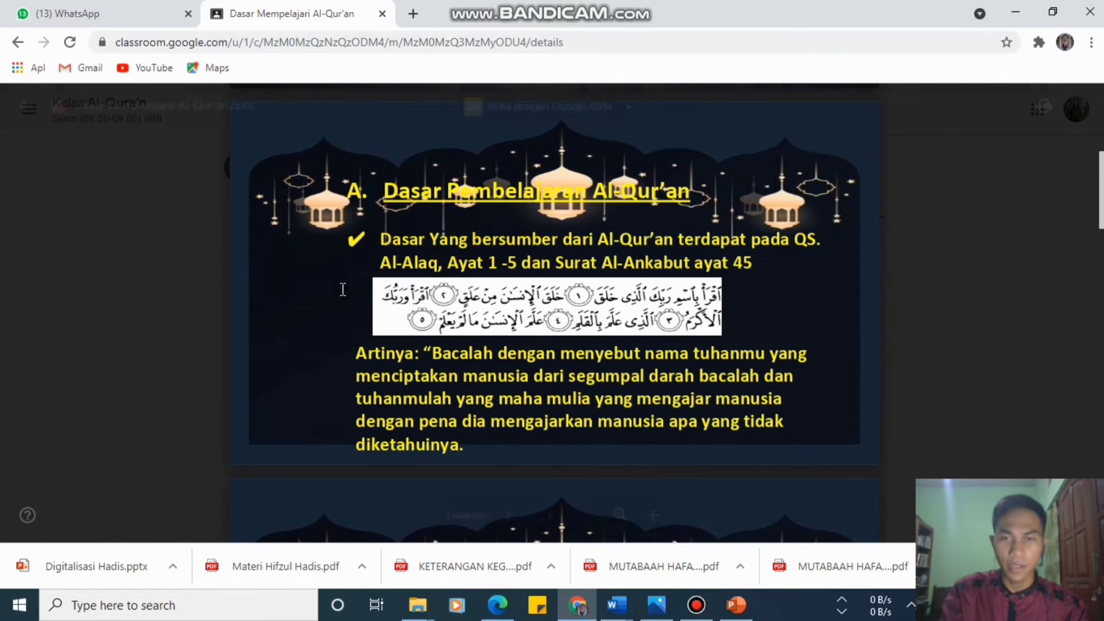
scroll(555, 411, down, 2)
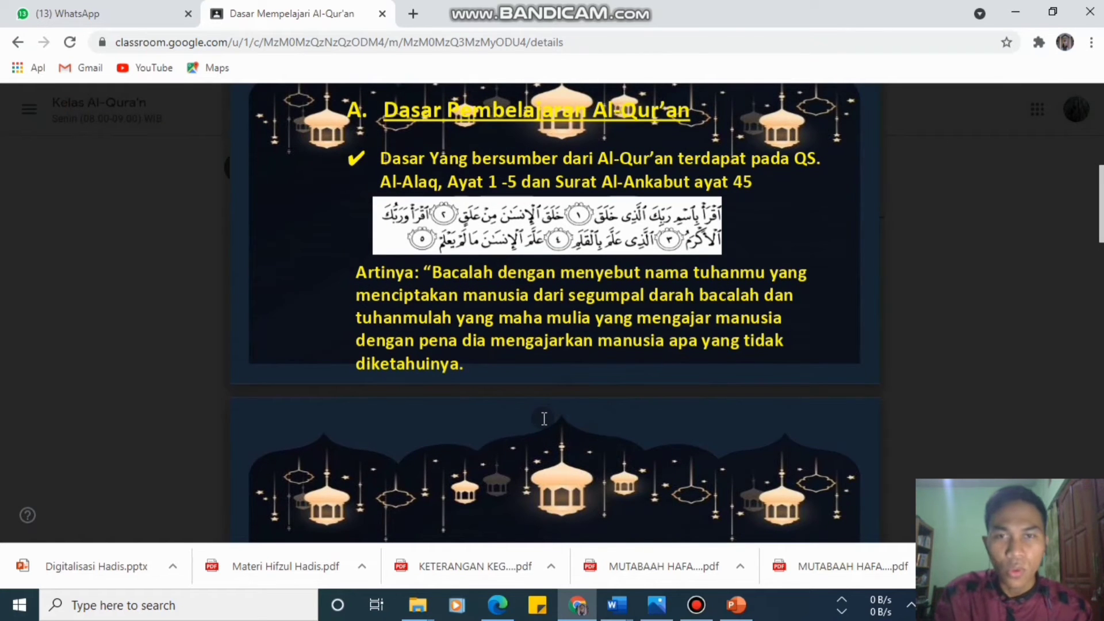
Examine the slides on the Prophet's hadith and on the objectives of Al-Qur'an learning
scroll(539, 424, down, 6)
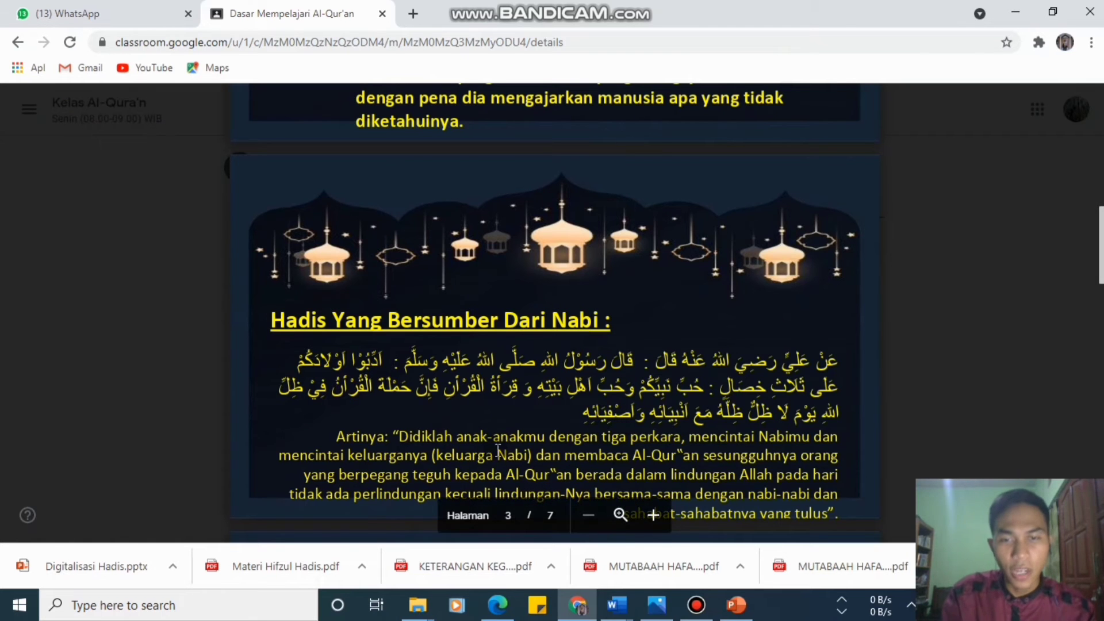
scroll(660, 451, down, 1)
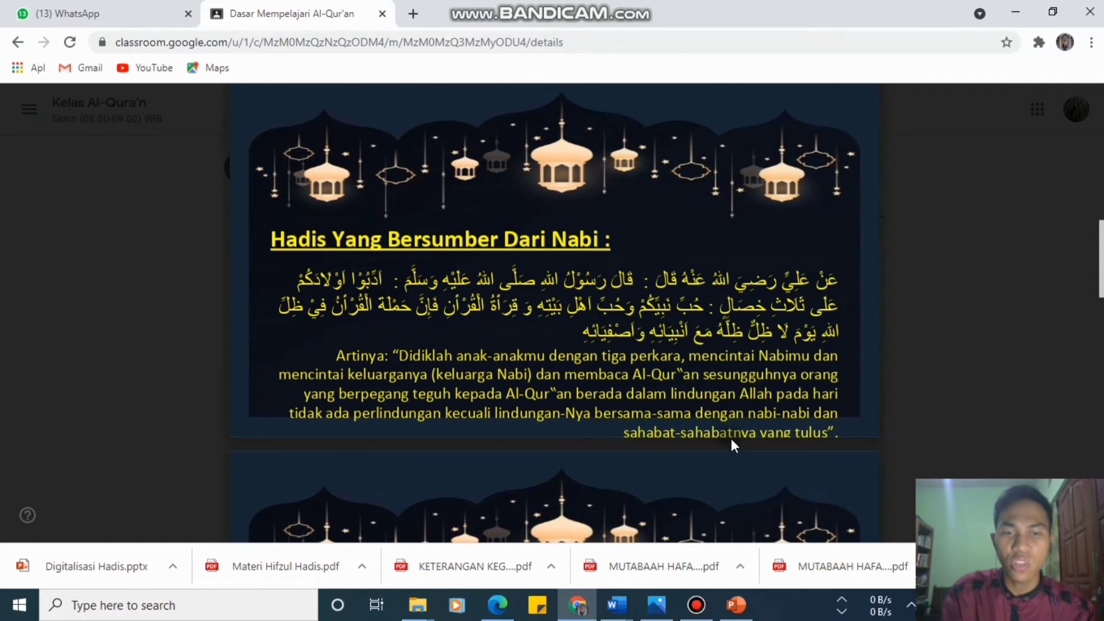
scroll(741, 446, down, 4)
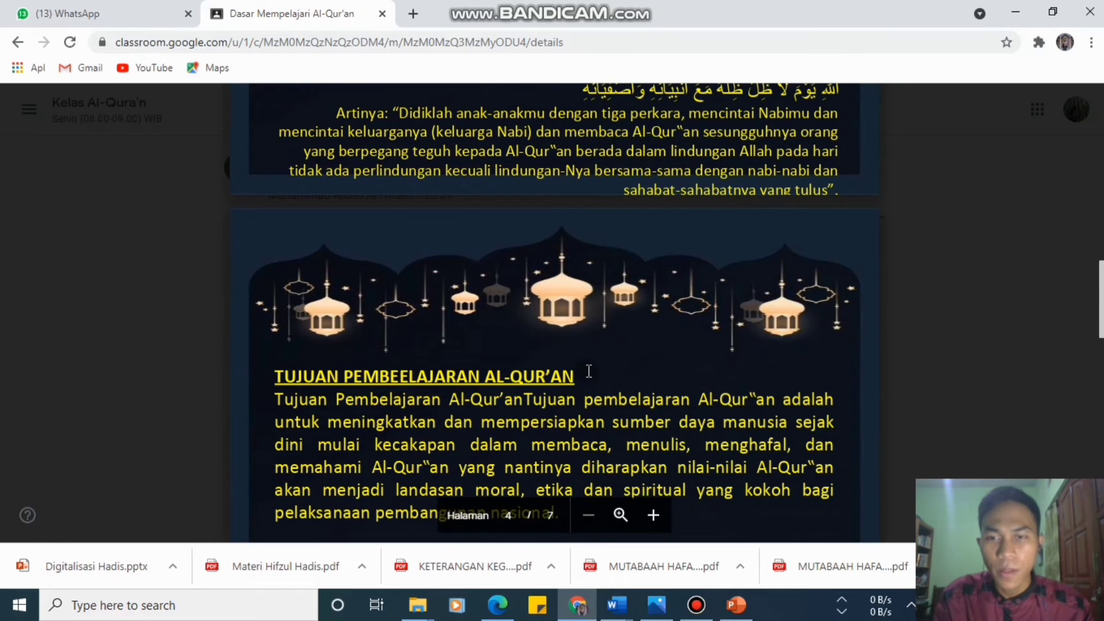
scroll(589, 371, up, 3)
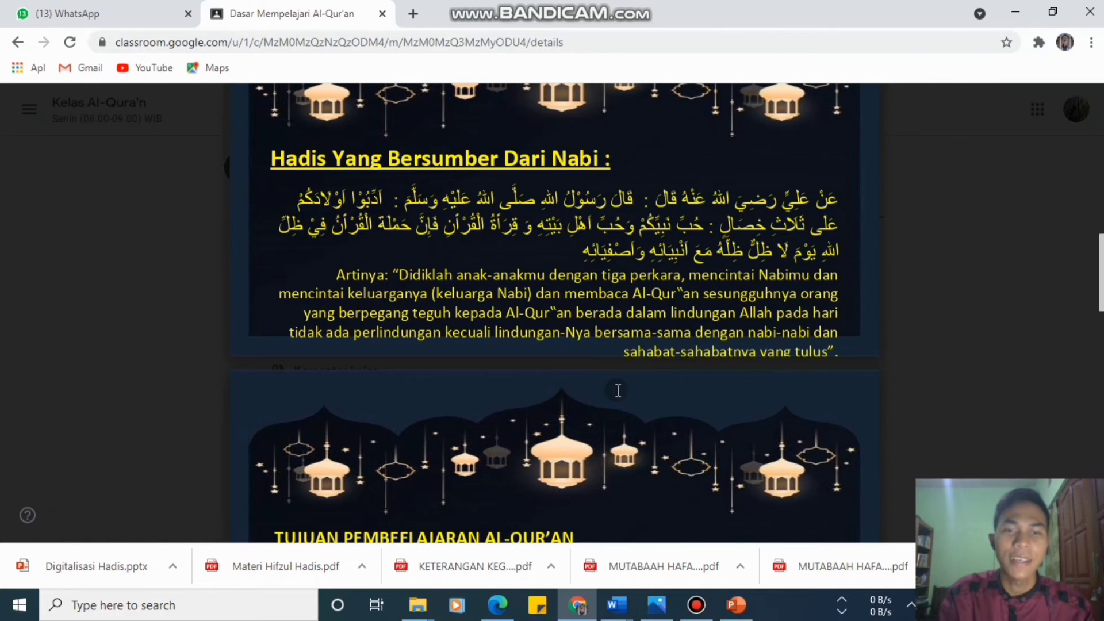
scroll(603, 408, down, 1)
scroll(603, 408, down, 5)
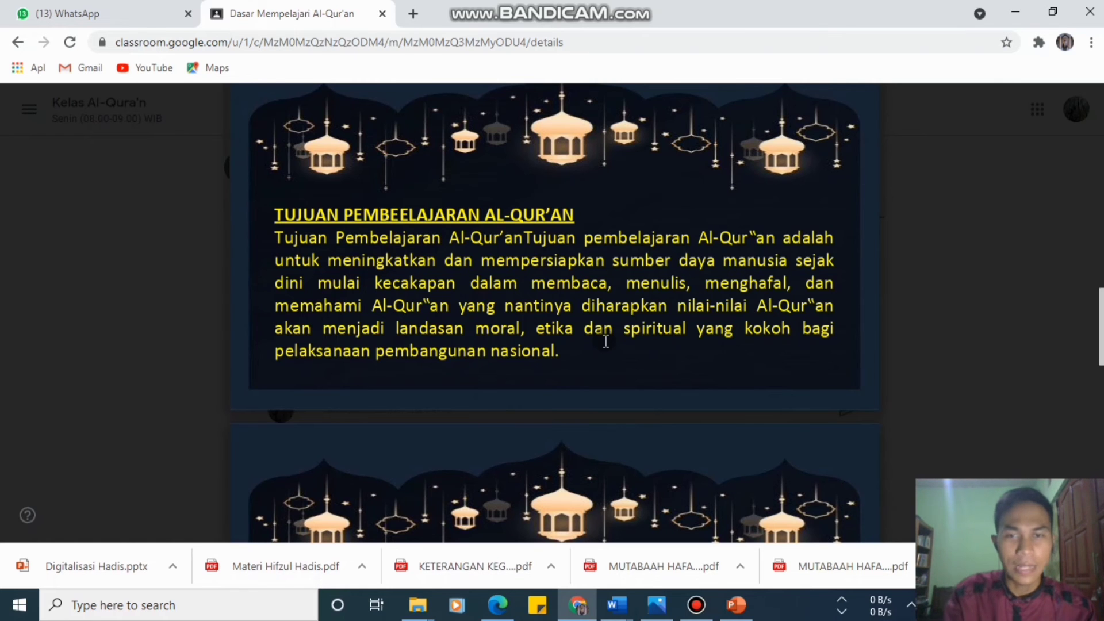
Review the slides on Al-Qur'an learning methods and references through to the closing slide
scroll(605, 342, down, 7)
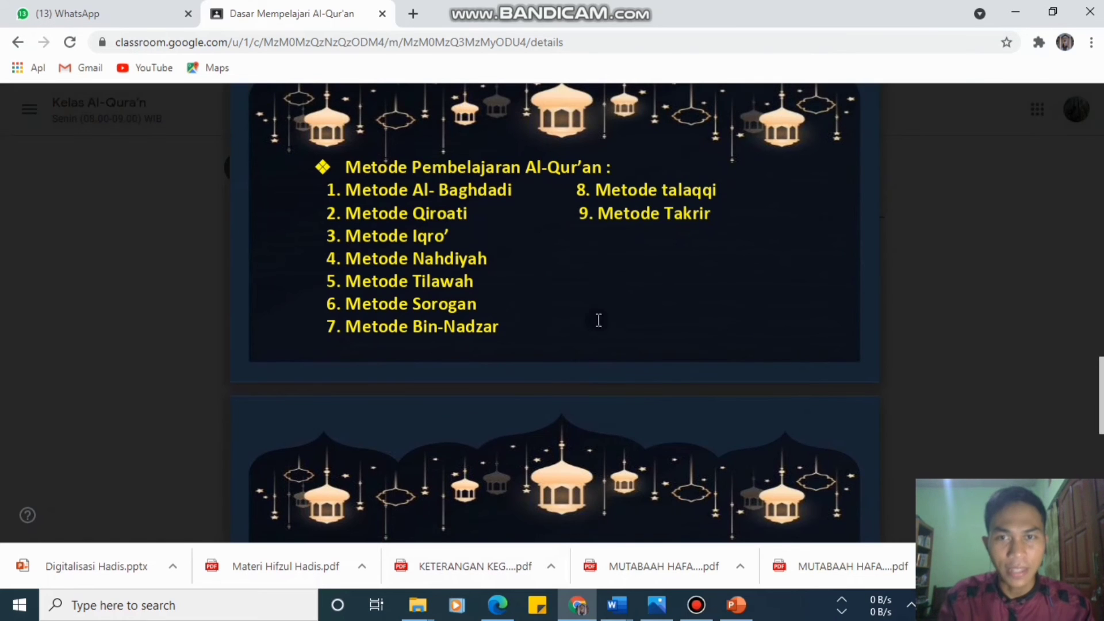
scroll(533, 322, up, 2)
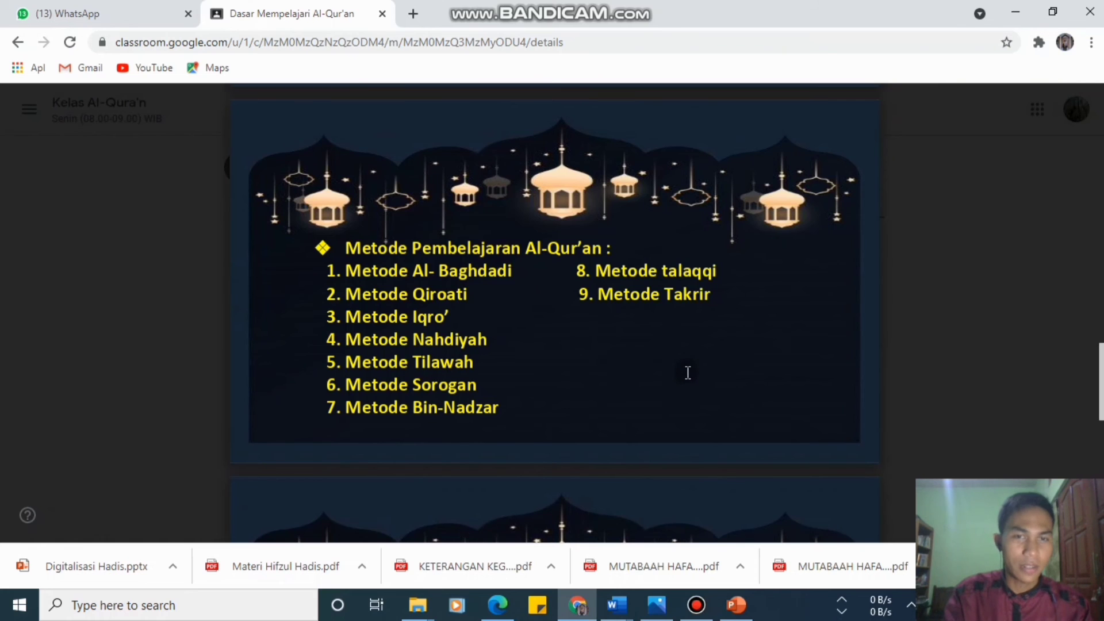
scroll(688, 373, down, 5)
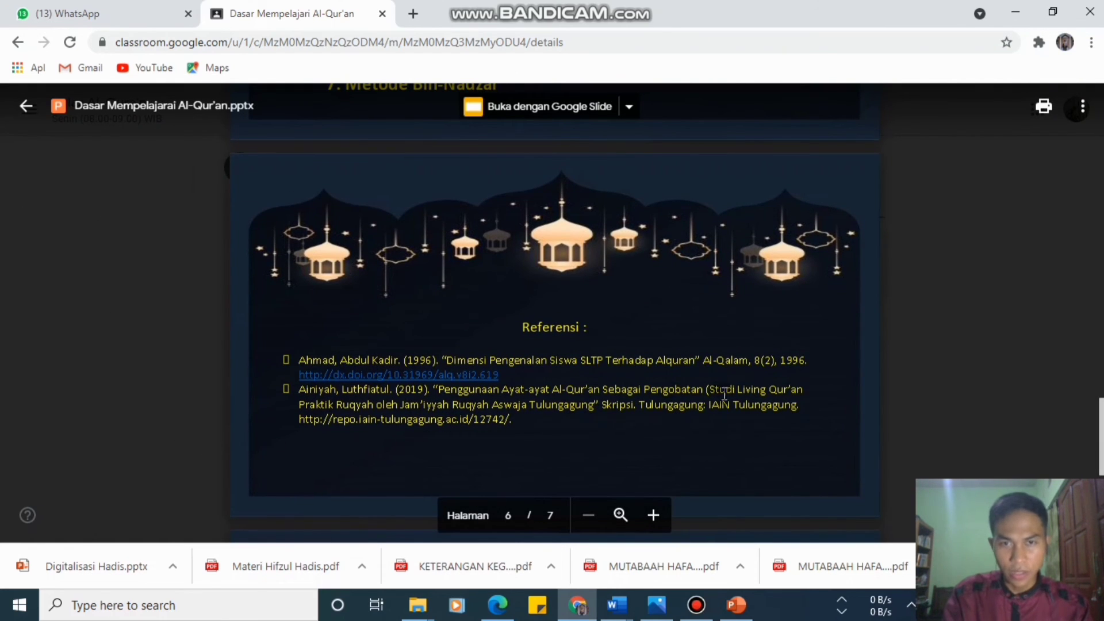
scroll(391, 404, down, 2)
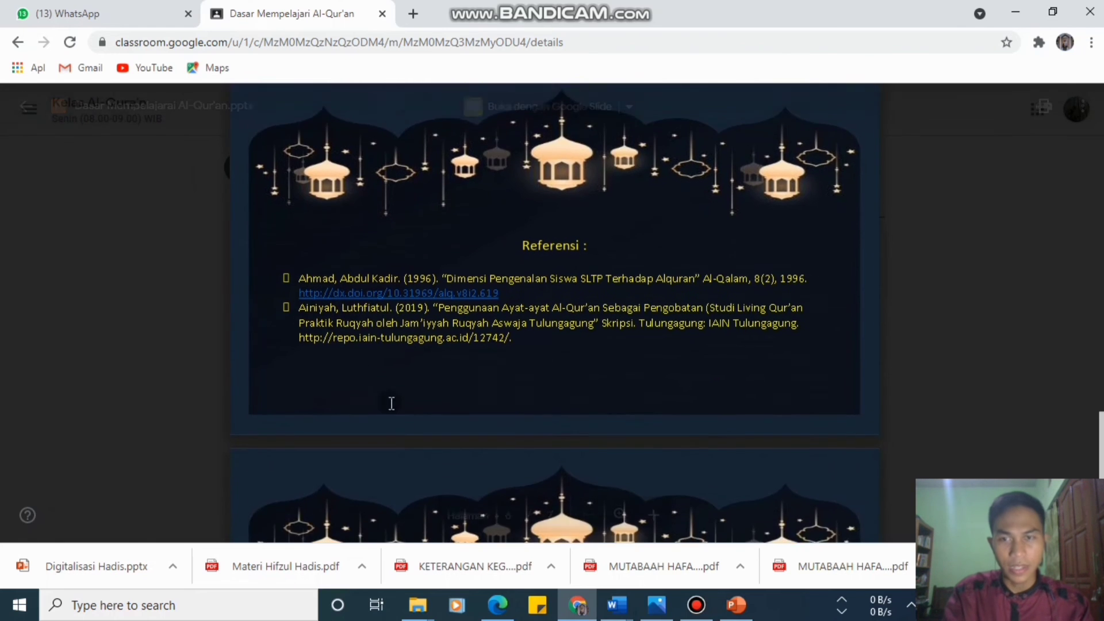
scroll(391, 404, down, 2)
scroll(453, 343, down, 3)
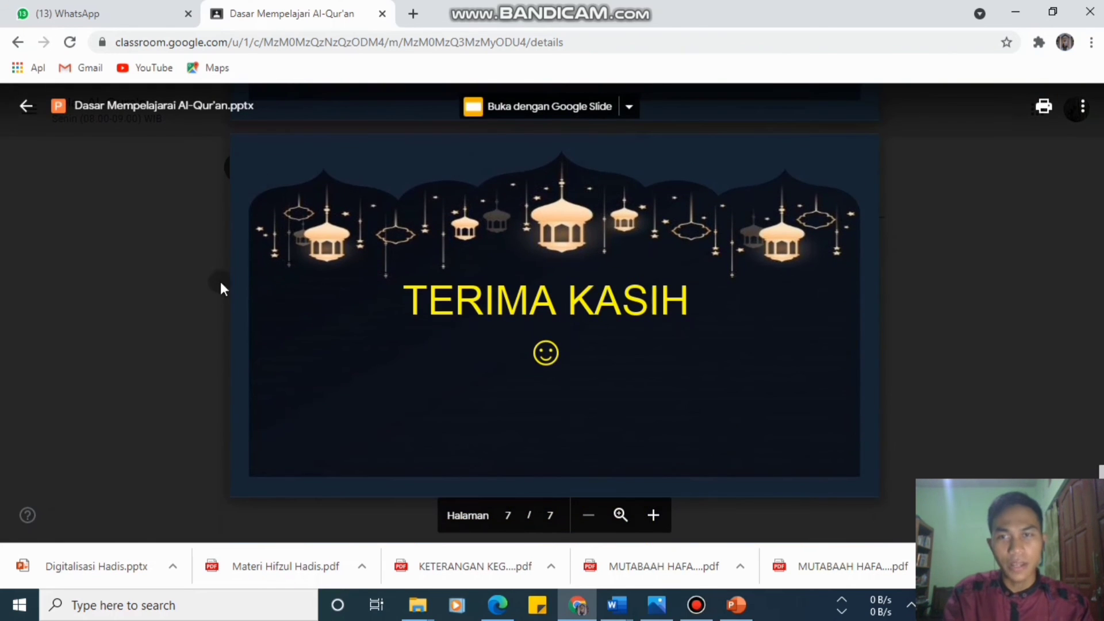
Return to the presentation's first slide and close the preview to get back to the material's details
scroll(550, 402, up, 12)
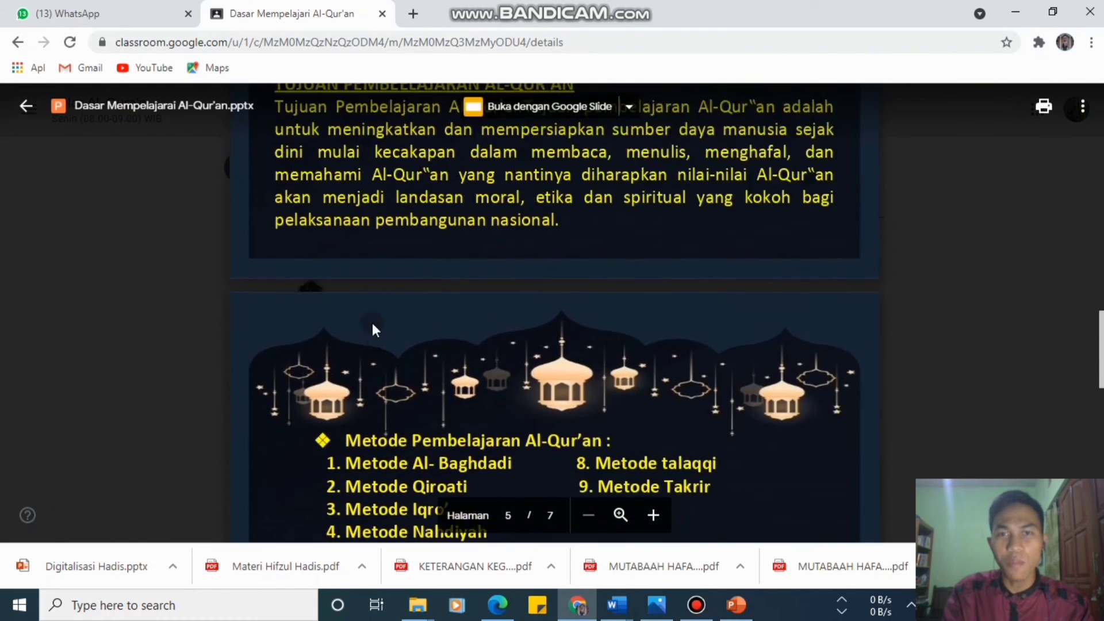
scroll(373, 325, up, 15)
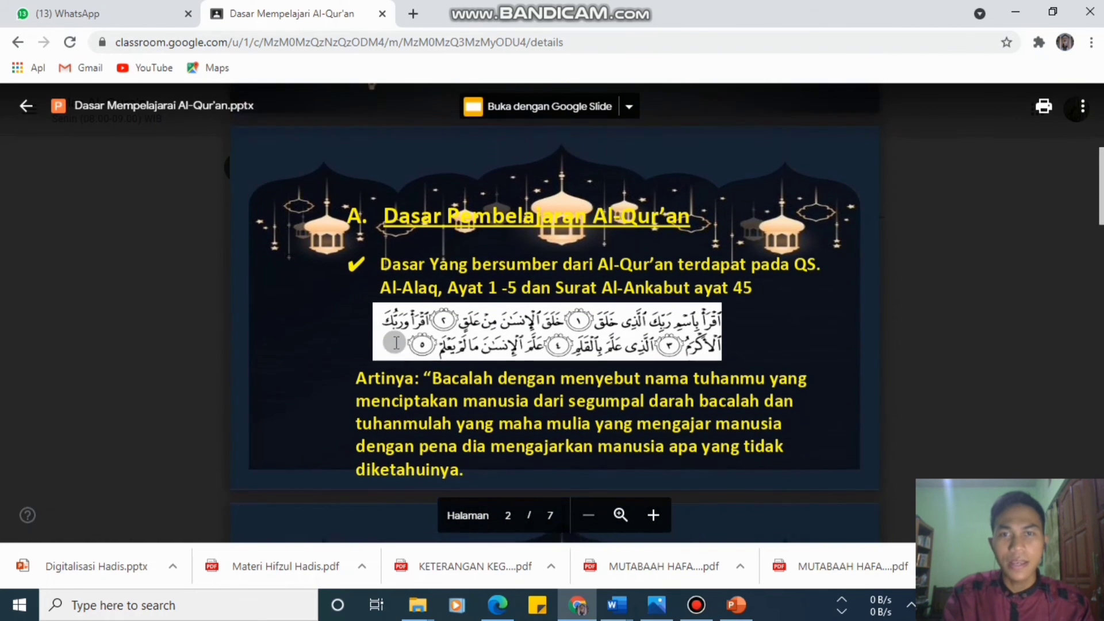
scroll(396, 343, up, 5)
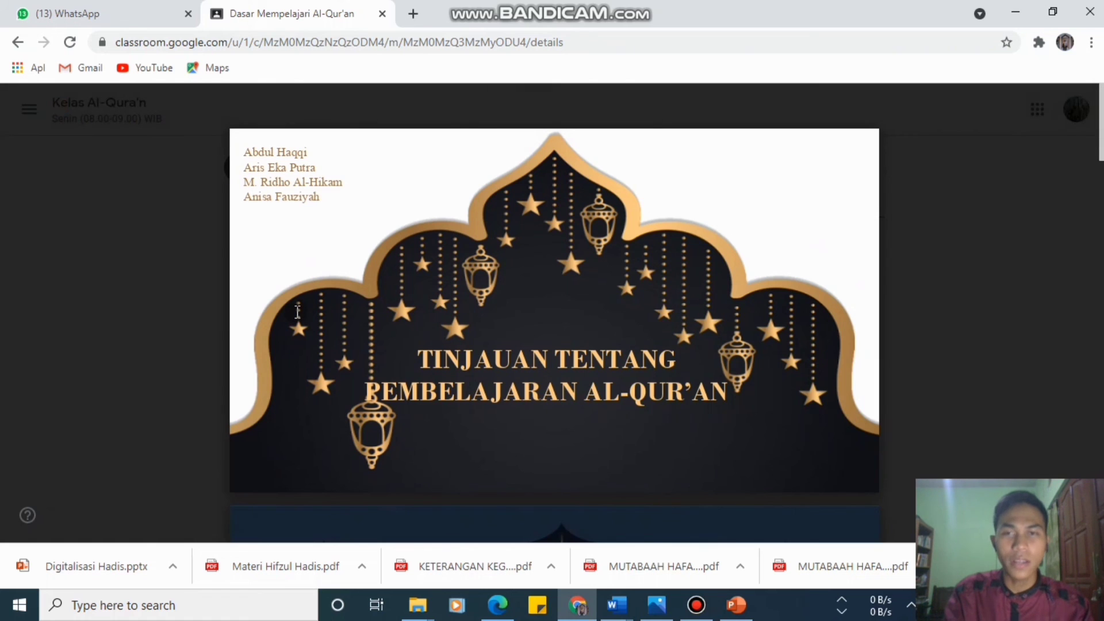
mouse_move(292, 109)
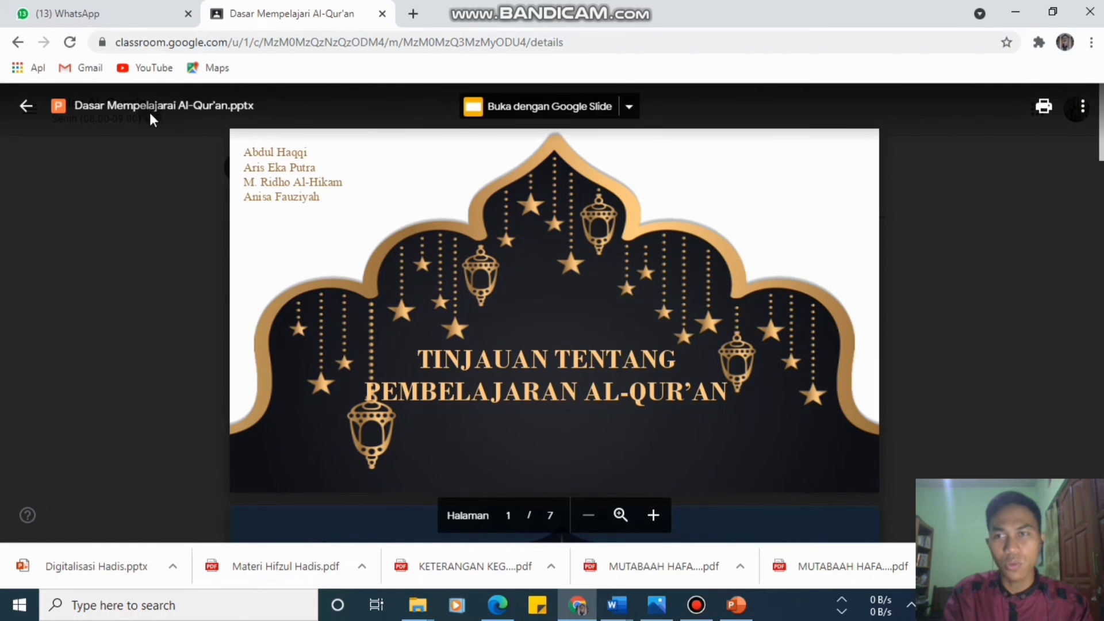
click(26, 111)
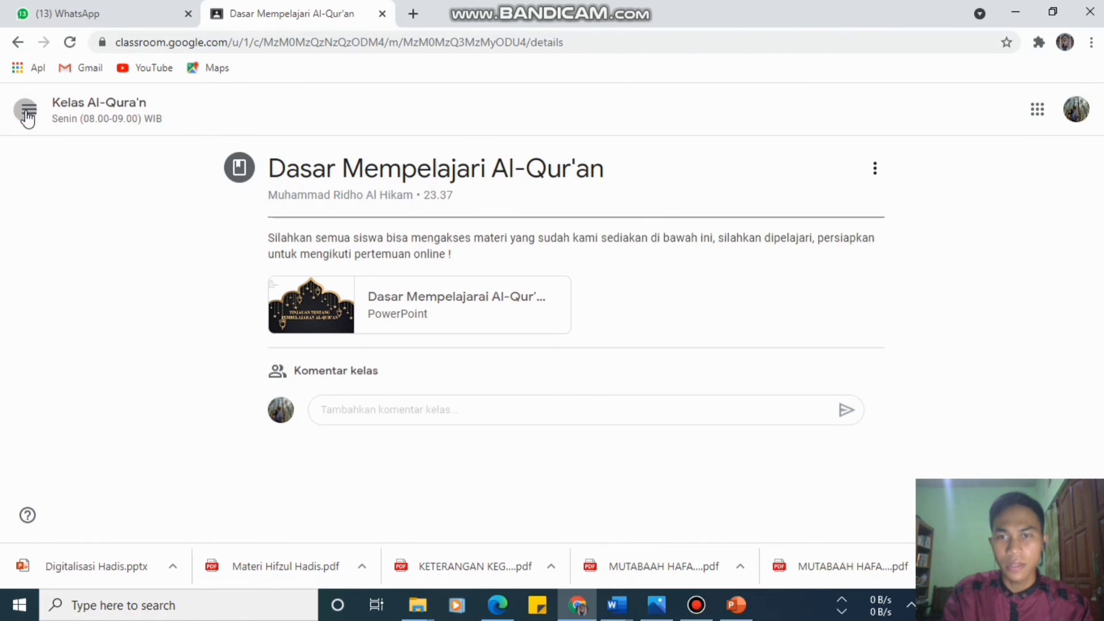